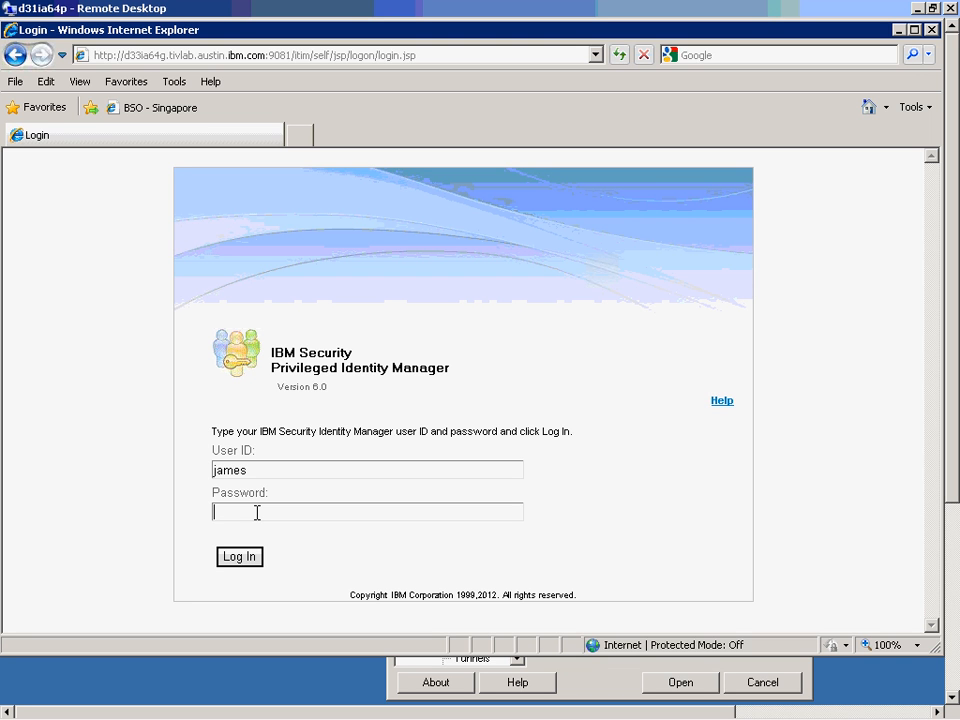
Sign in with the account password, confirm View Access lists no access items, and return Home.
type("ecret")
left_click(240, 557)
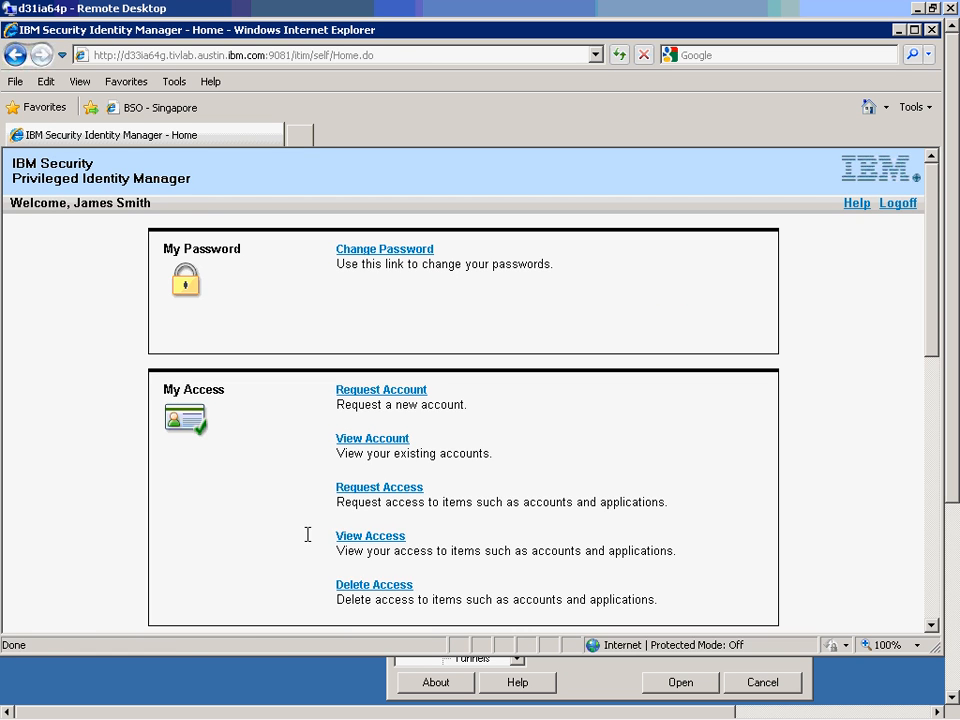
left_click(369, 545)
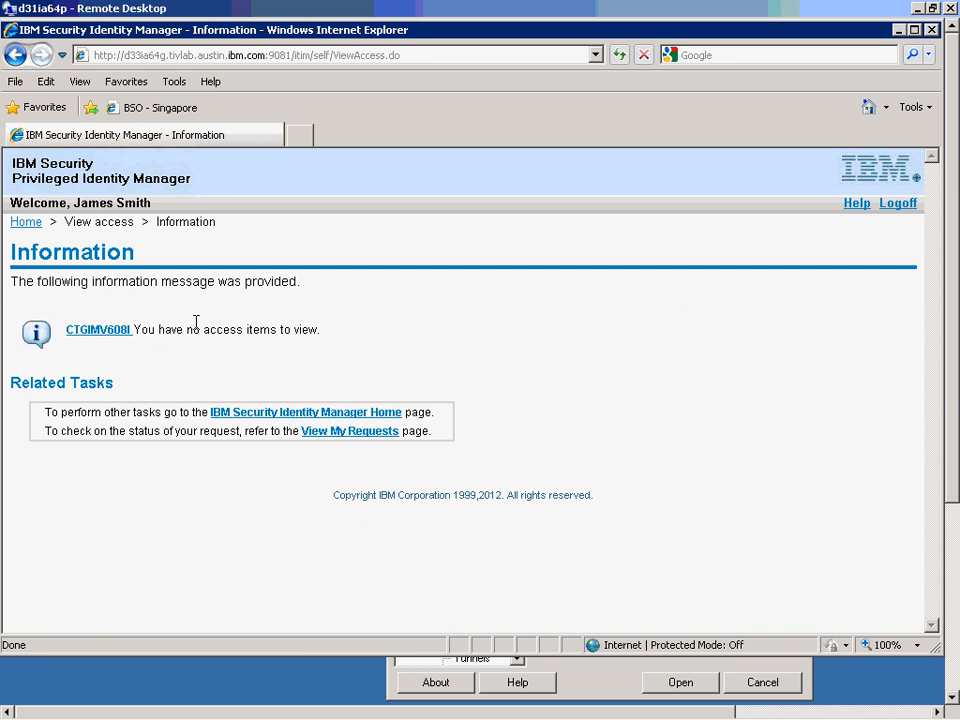
left_click(27, 222)
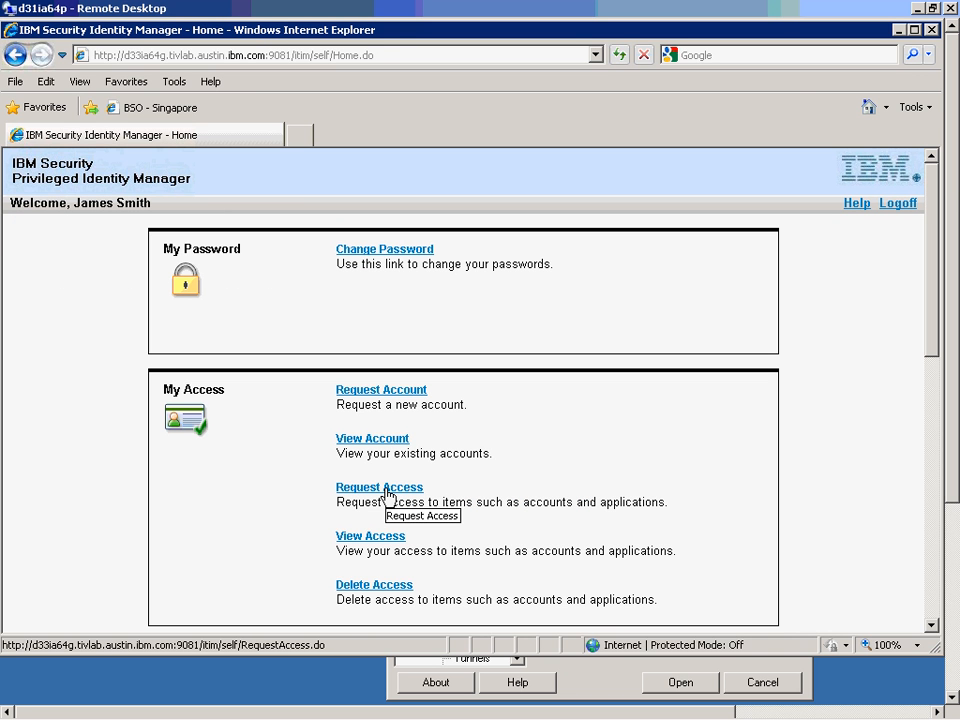
Request access to the Linux System Administrator role.
left_click(386, 492)
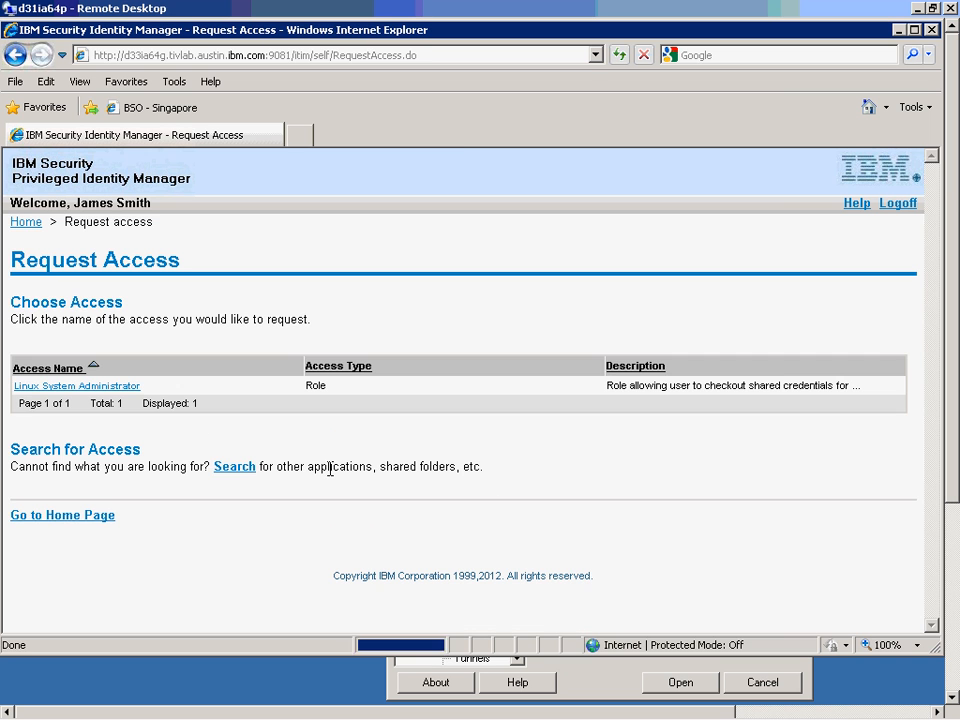
left_click(95, 392)
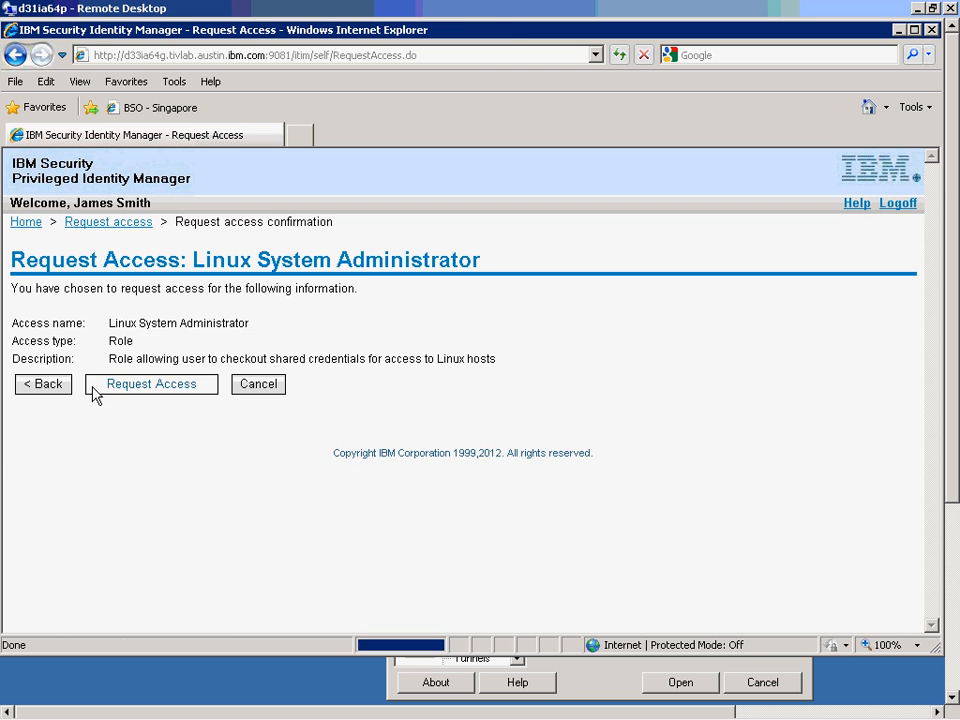
left_click(139, 392)
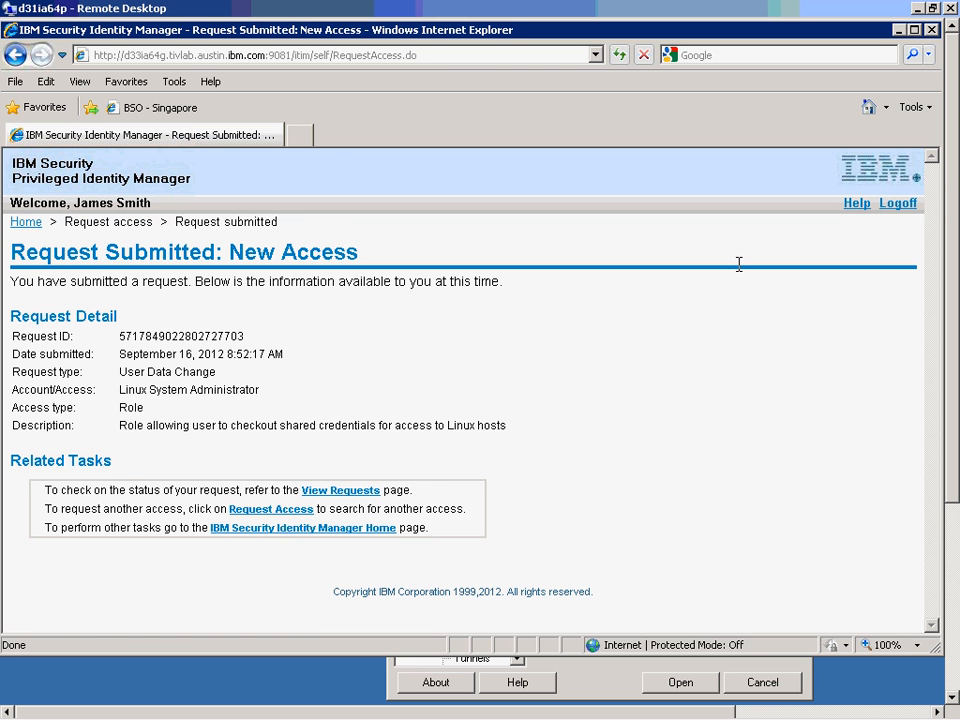
Log off, then sign in as the approver using the suggested user ID and password.
left_click(899, 205)
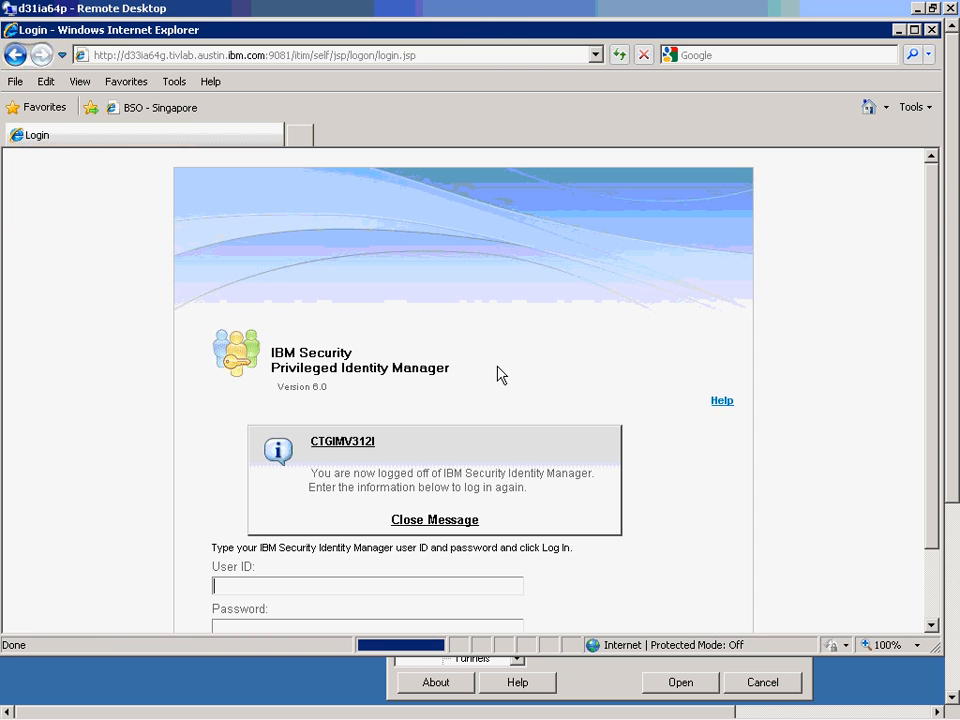
left_click(430, 520)
left_click(250, 469)
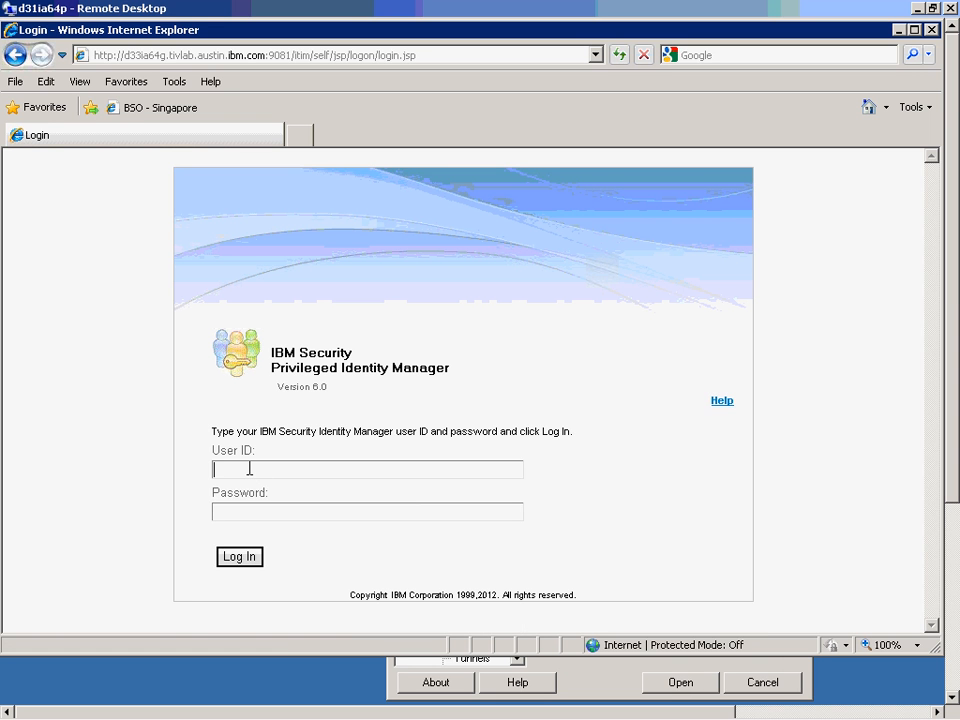
type("c")
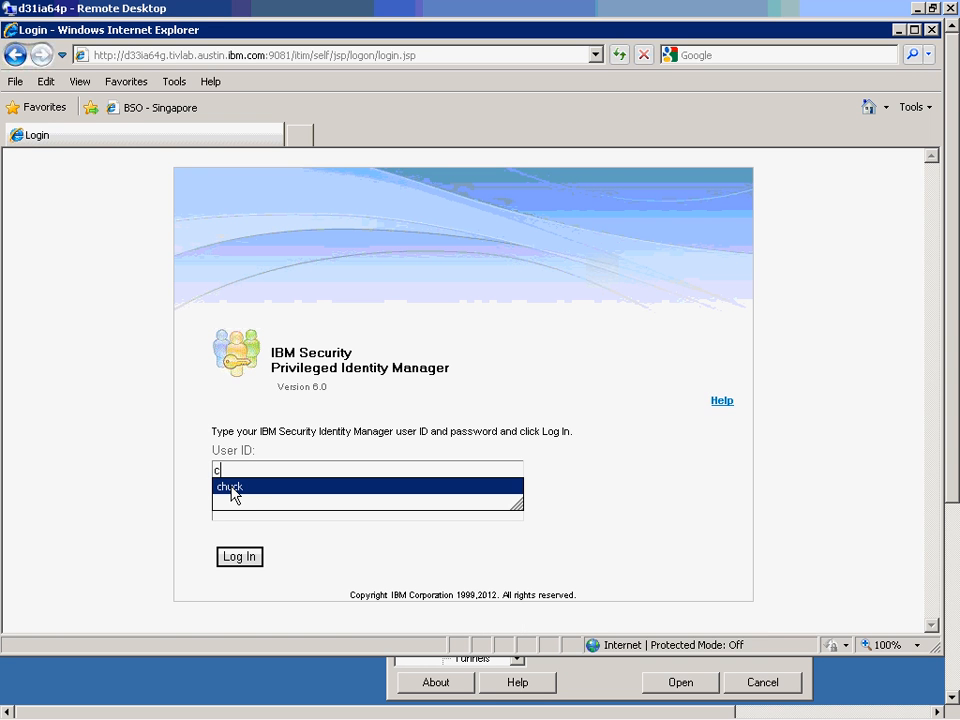
left_click(231, 488)
left_click(249, 510)
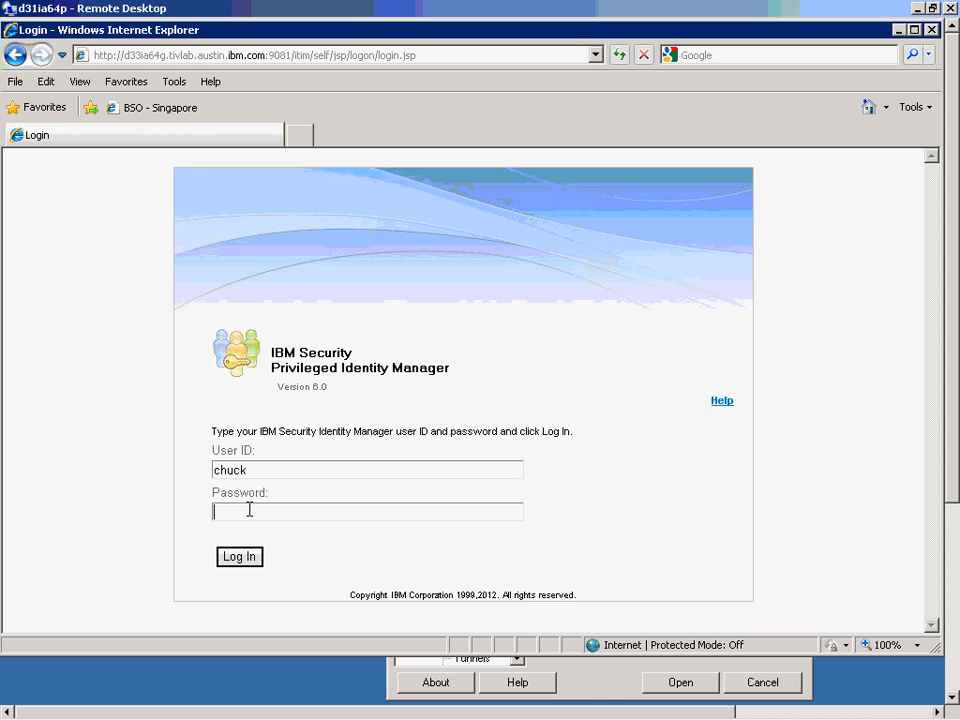
type("••••••")
left_click(245, 558)
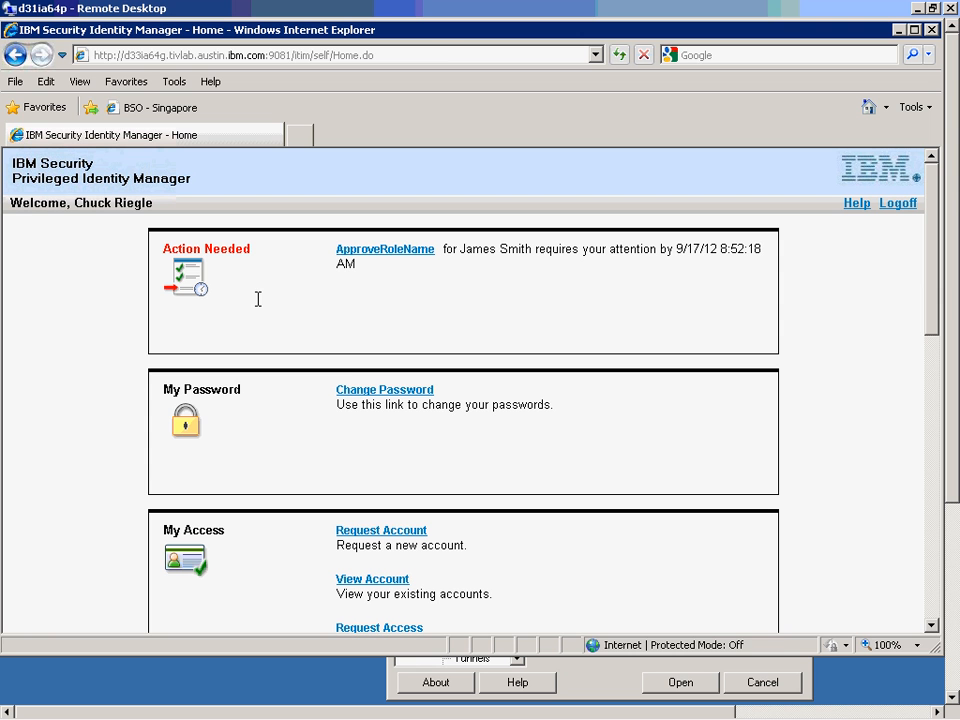
Approve the Linux System Administrator role request with comment 'I approve.', then log off.
left_click(387, 251)
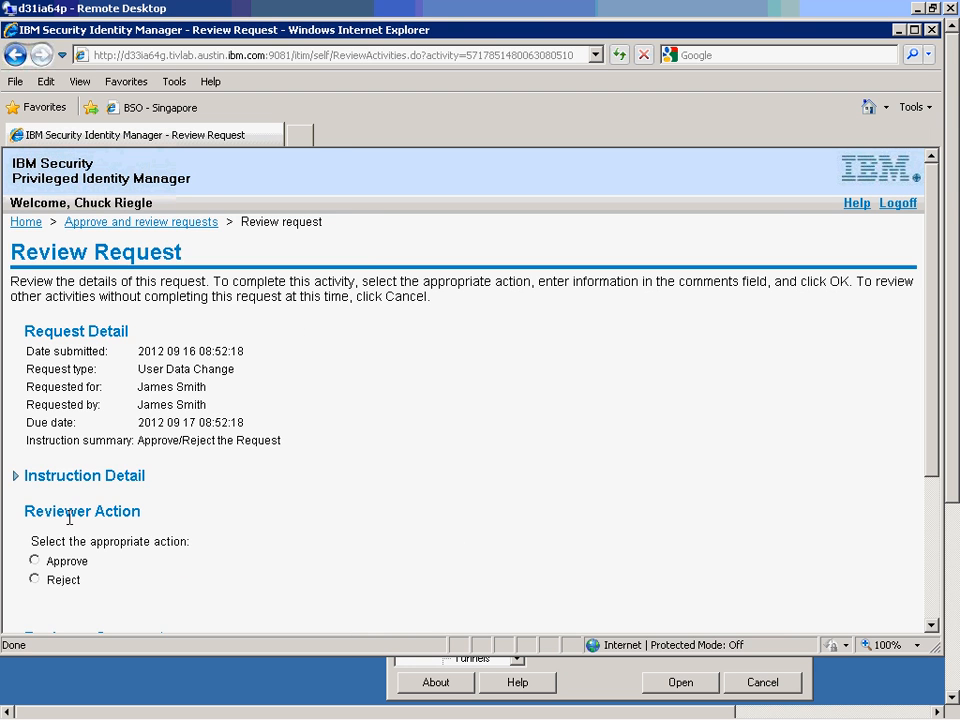
left_click(16, 482)
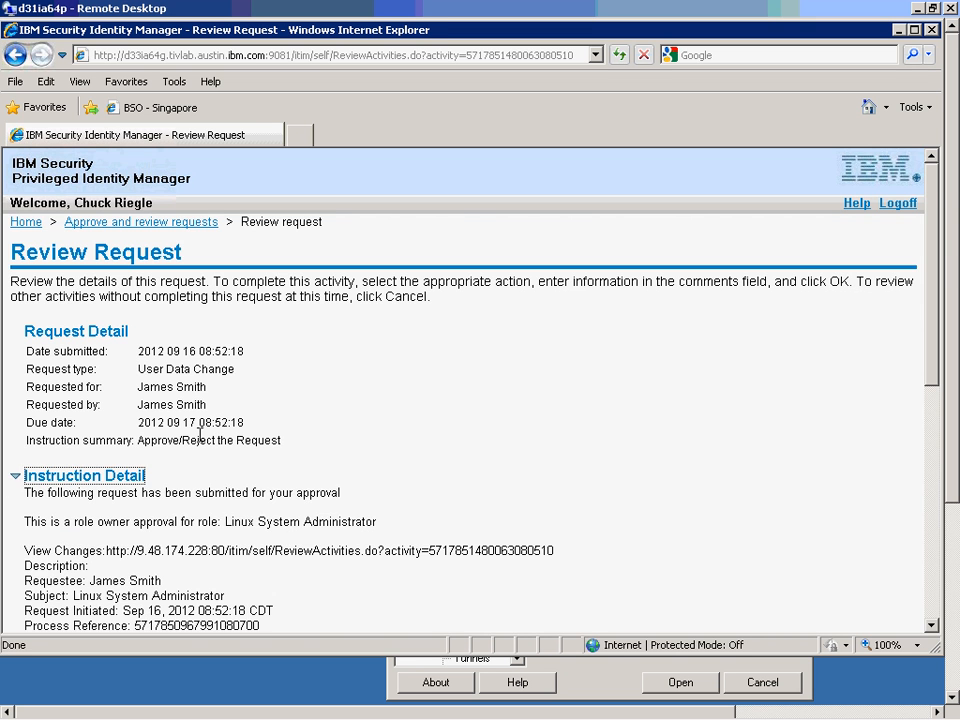
scroll(176, 480, "down", 3)
left_click(14, 262)
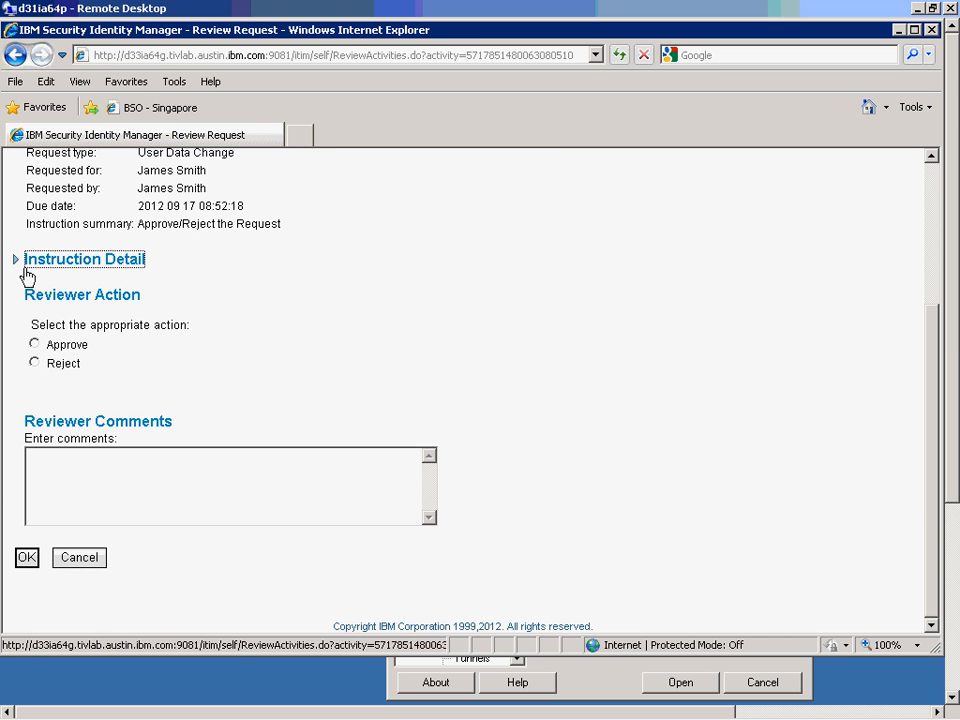
left_click(34, 344)
left_click(94, 483)
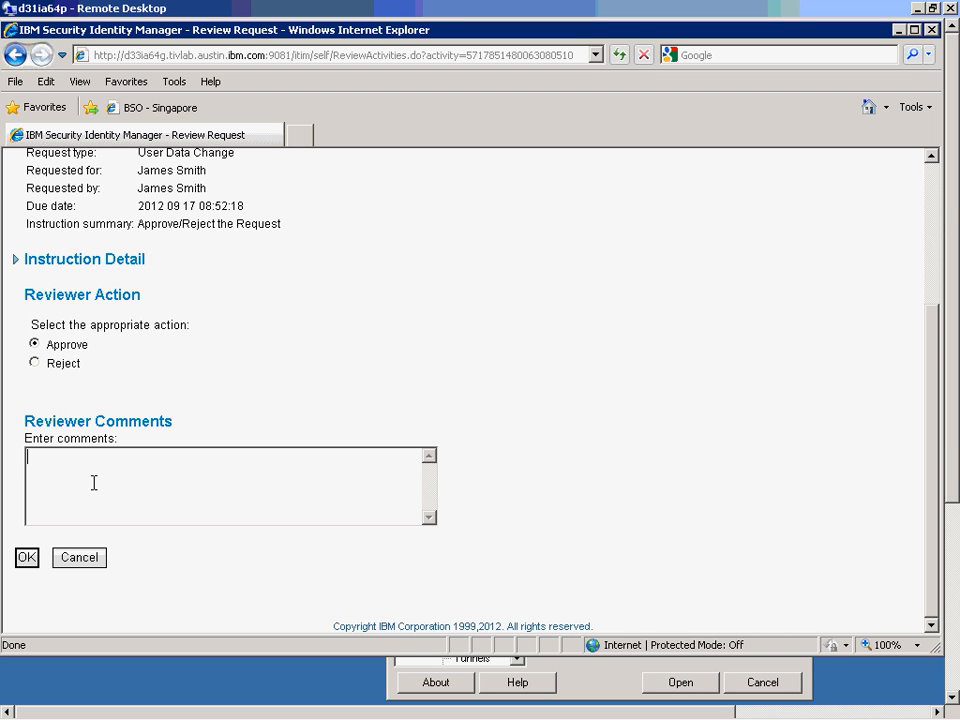
type("I approve.")
left_click(27, 558)
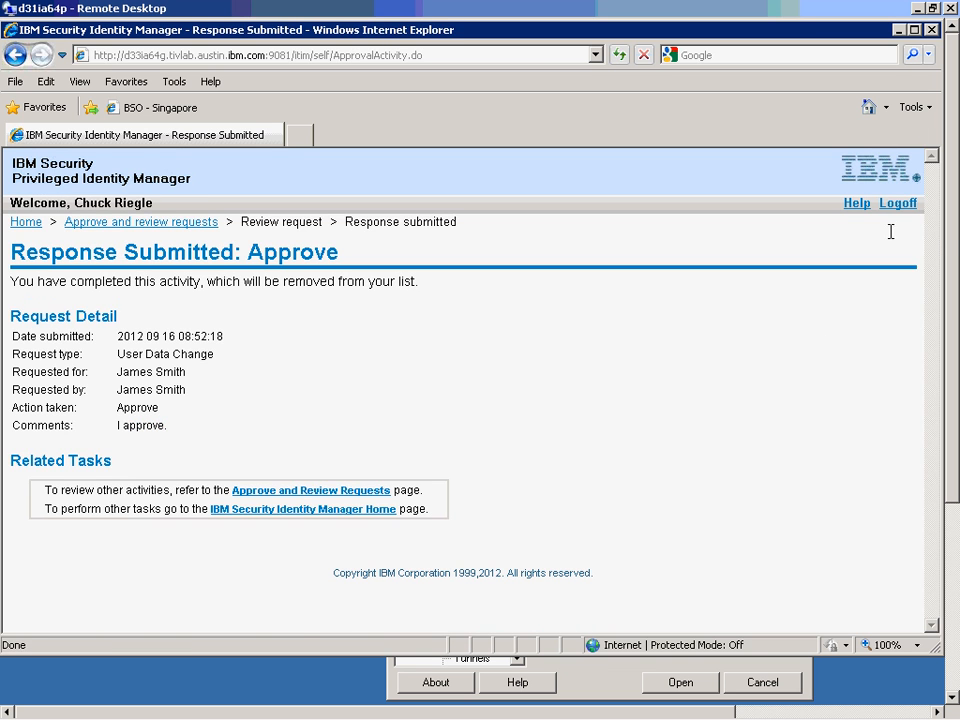
left_click(892, 208)
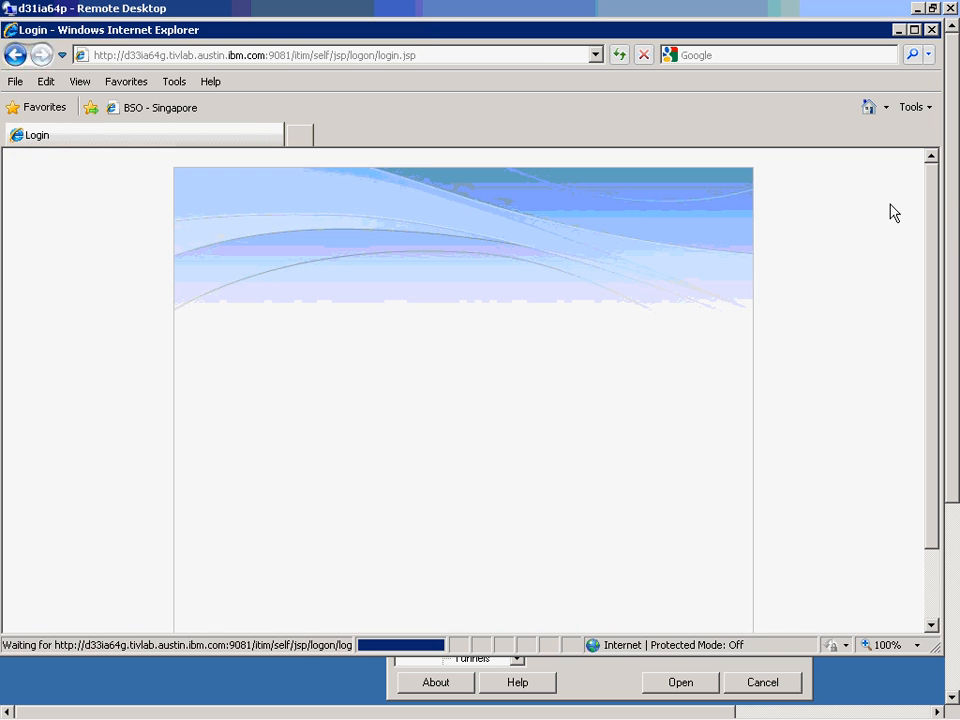
Open the 9.48.174.228 PuTTY session and log on with d33ia64g_credential_pool shared credentials.
left_click(596, 672)
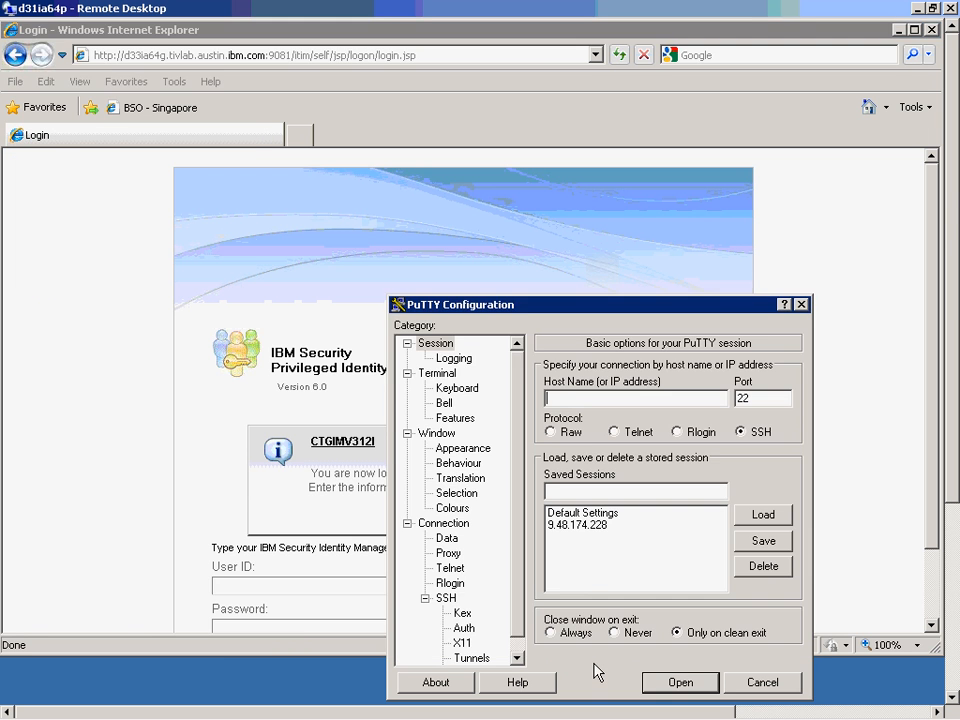
double_click(585, 527)
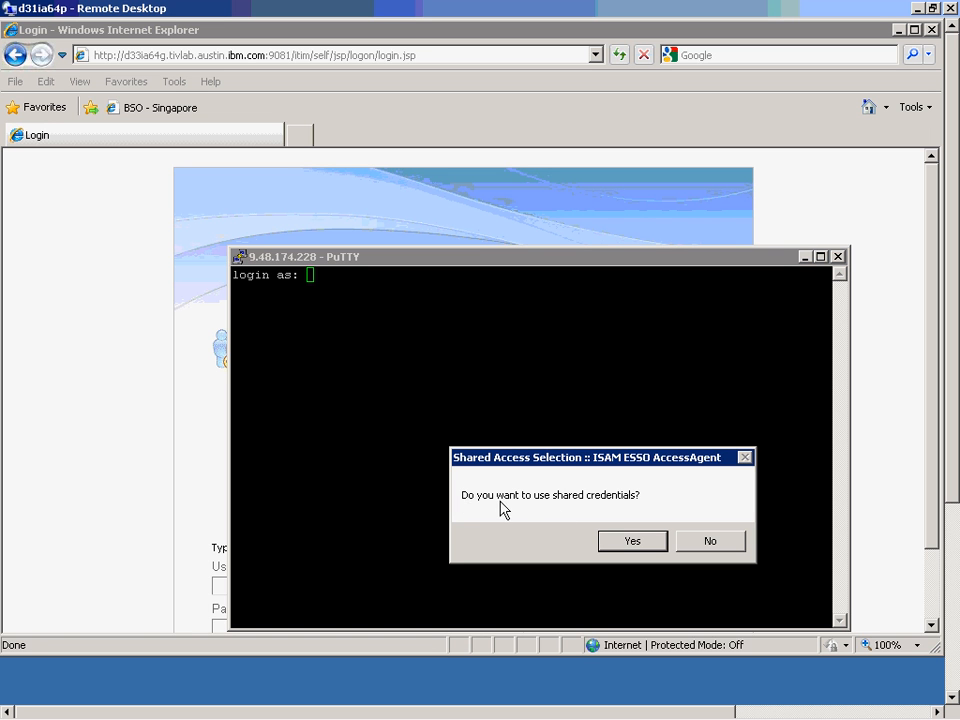
left_click(632, 541)
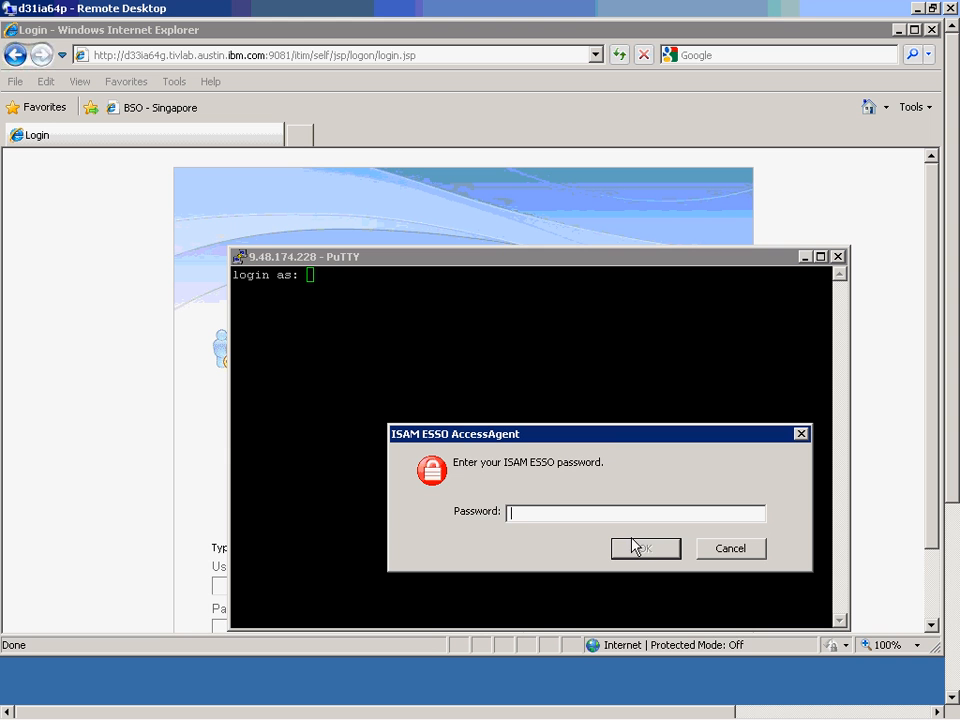
type("passw0rd")
left_click(646, 550)
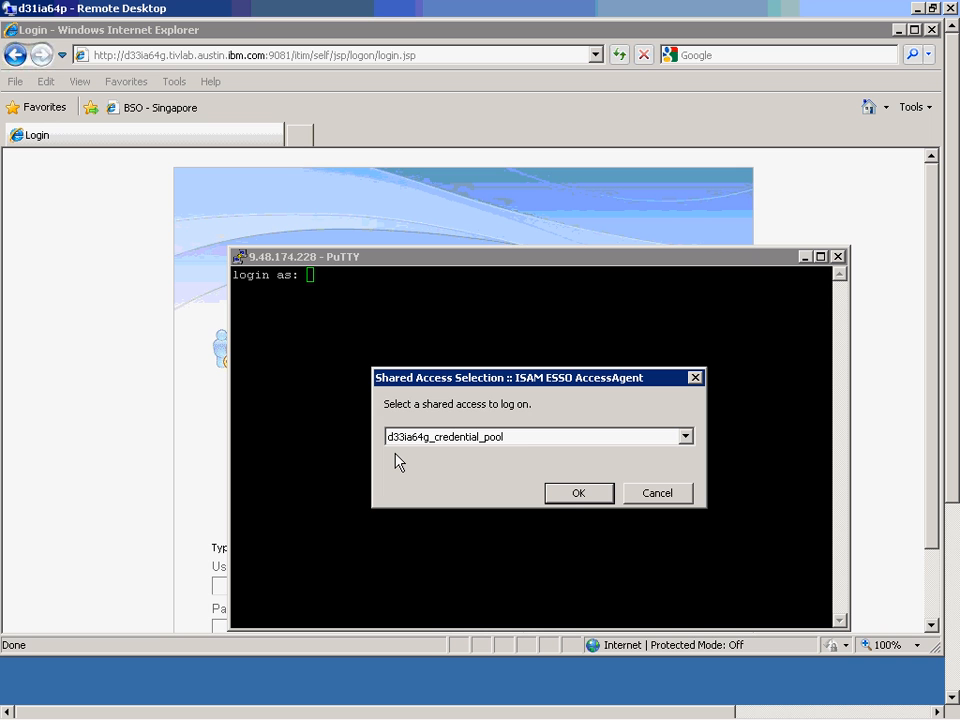
left_click(568, 491)
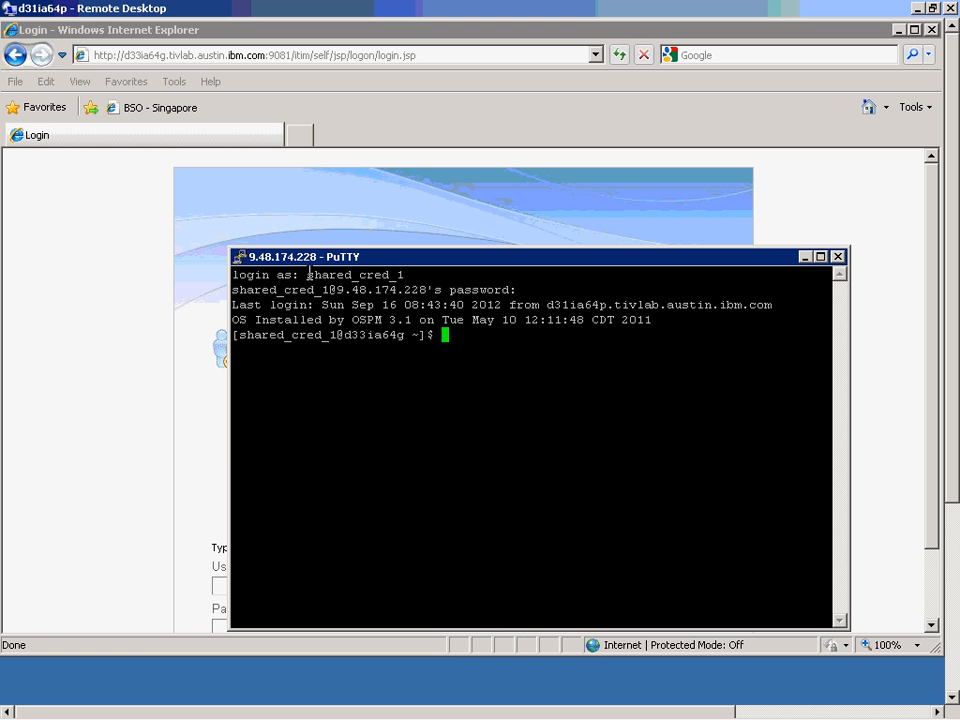
Run whoami in the PuTTY shell, which reports shared_cred_1.
left_click_drag(303, 274, 407, 274)
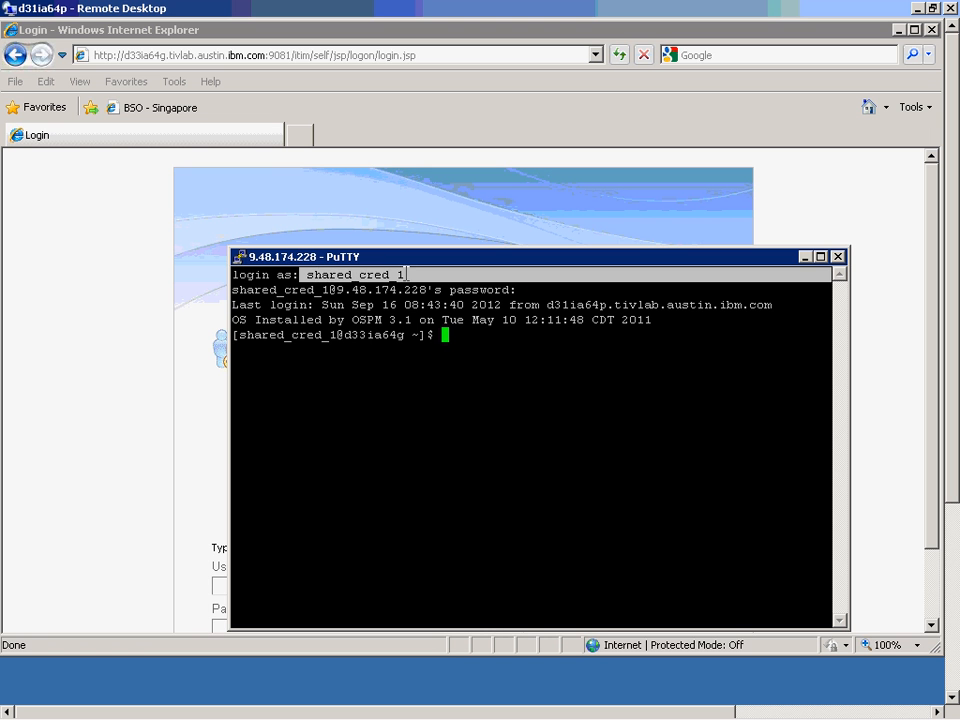
left_click(485, 380)
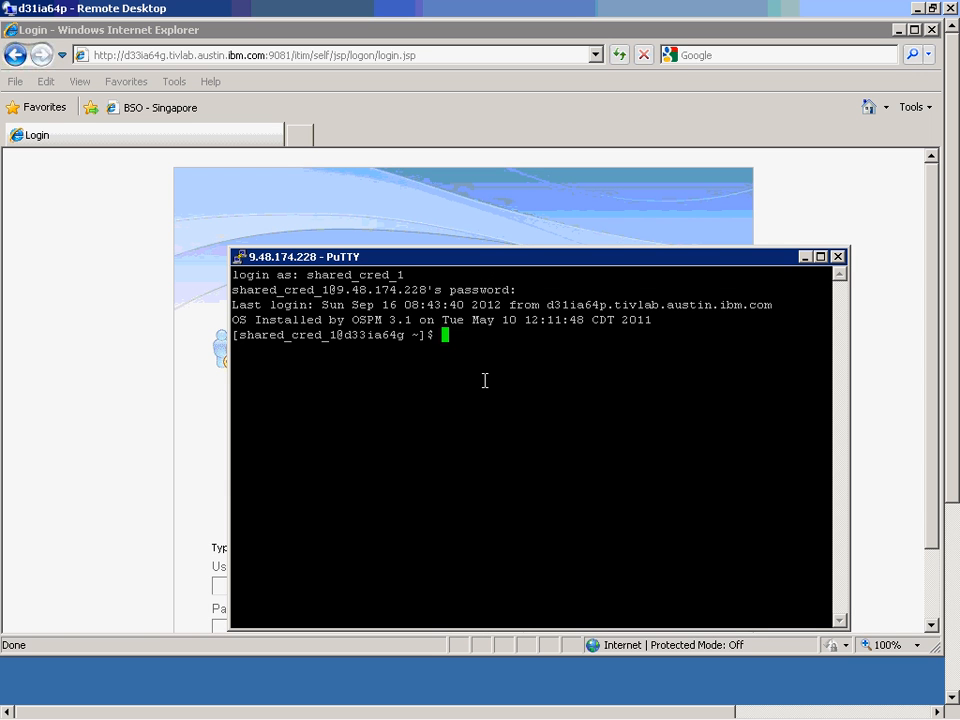
type("whoami")
key("Return")
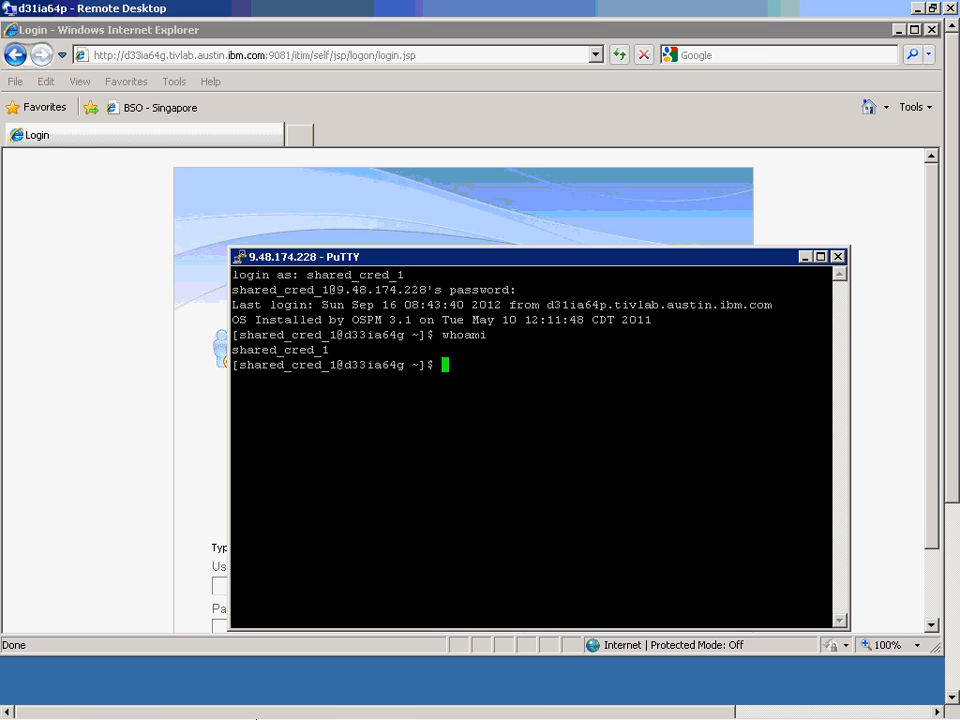
Refresh the credential vault to show shared_cred_1 checked out, then return to Remote Desktop.
left_click(253, 701)
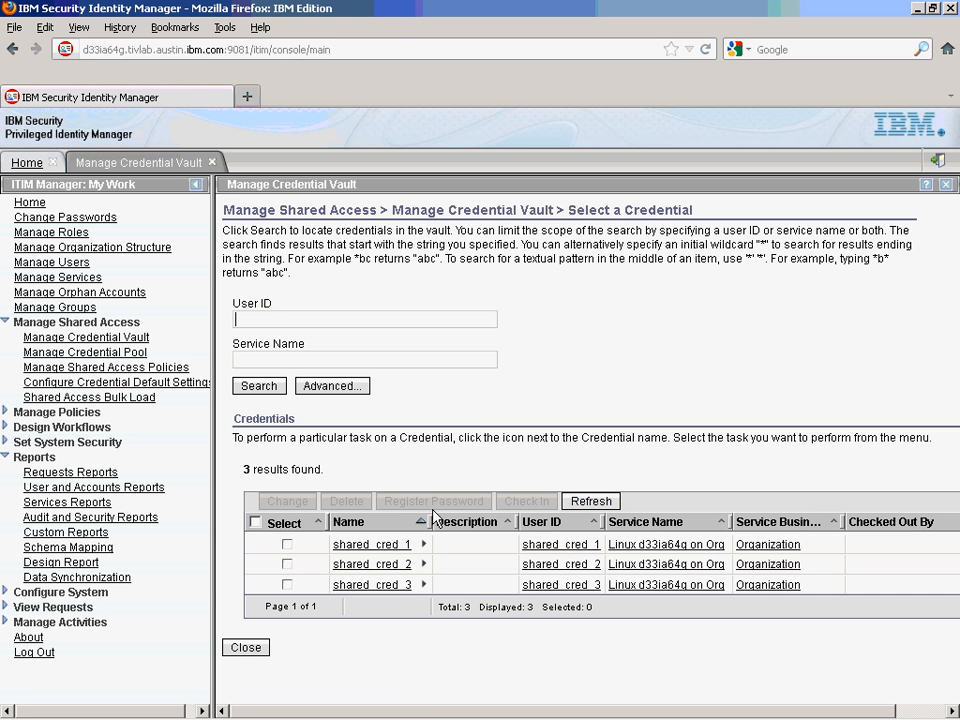
left_click(593, 504)
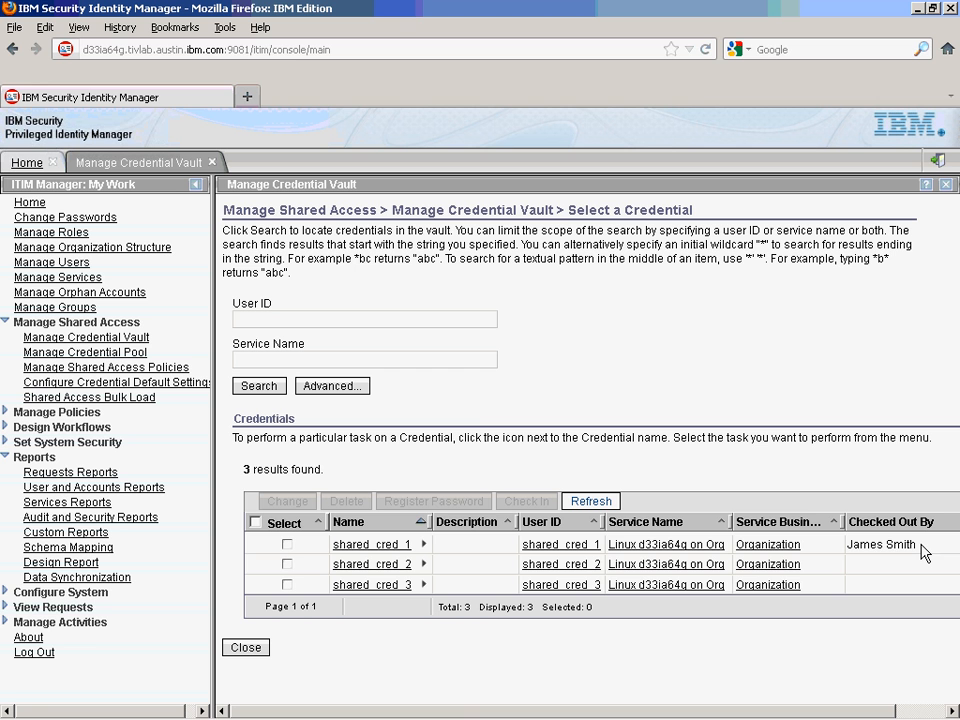
left_click_drag(918, 548, 847, 553)
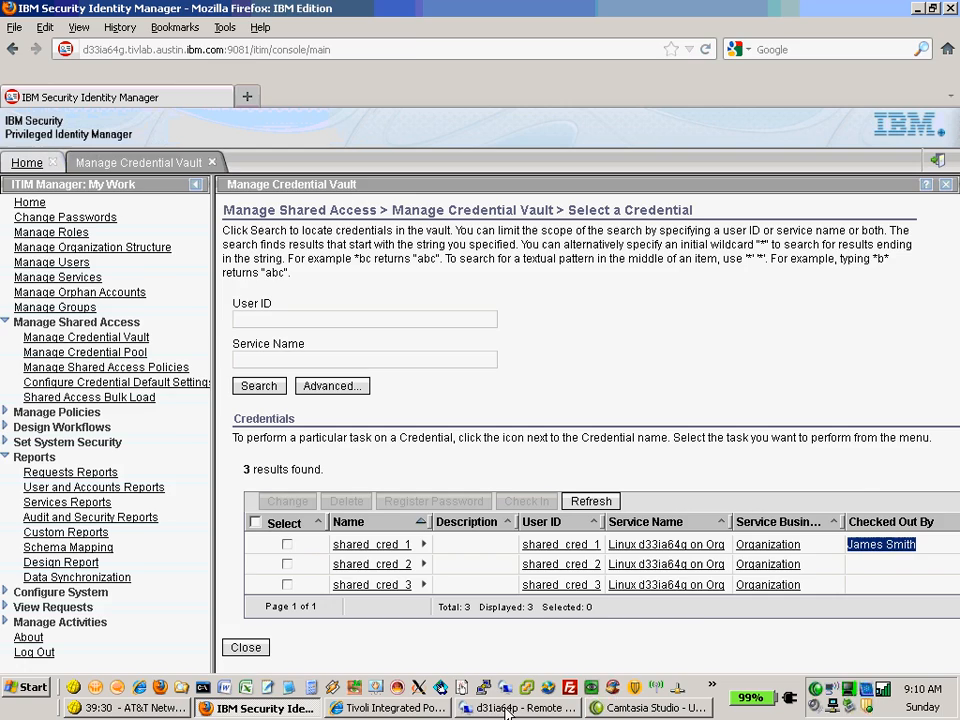
left_click(508, 709)
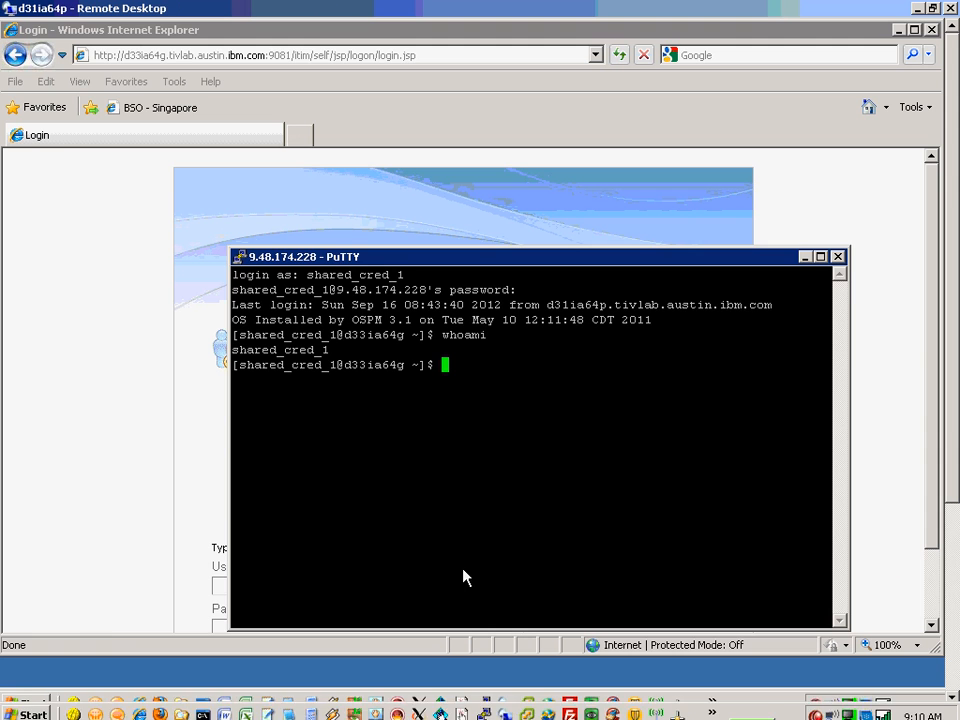
Sign back in as the requesting end user and scroll down to My Shared Access.
left_click(176, 527)
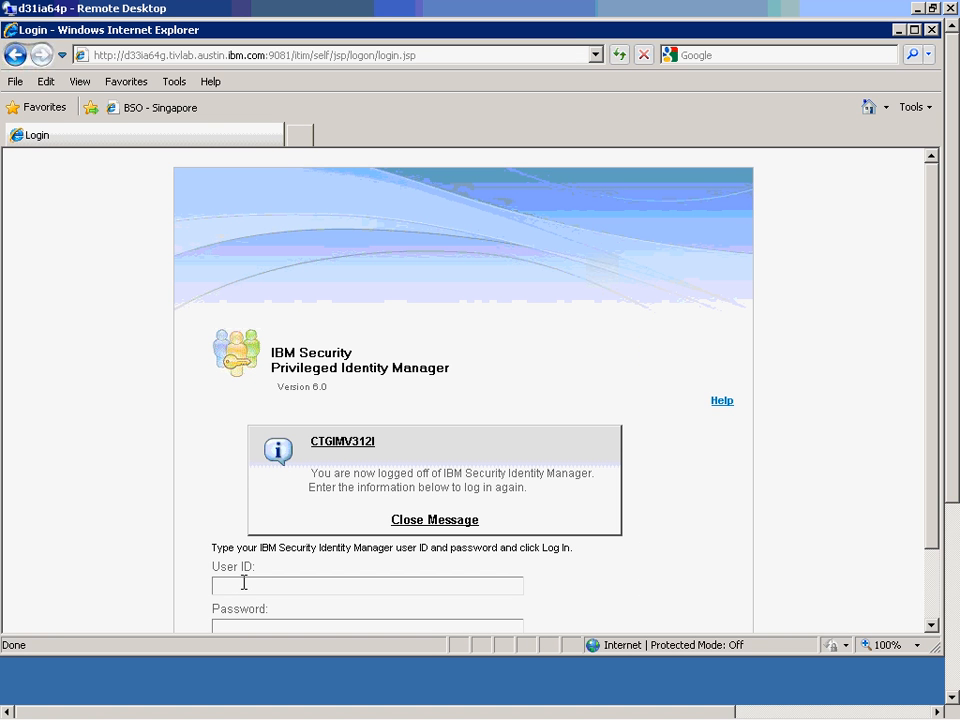
type("james")
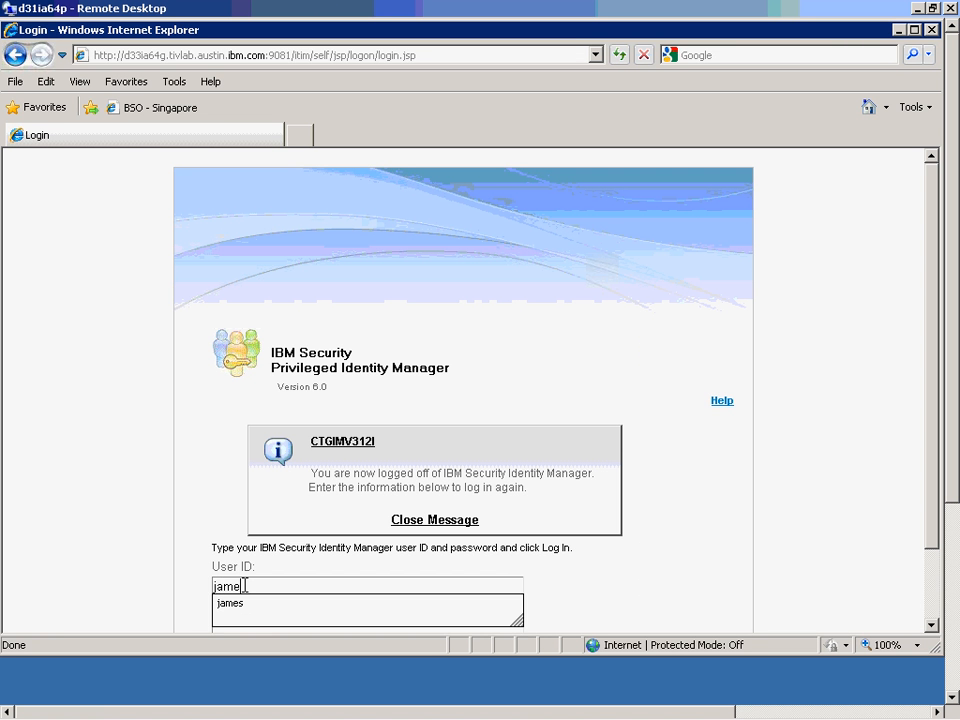
key("Tab")
type("•••")
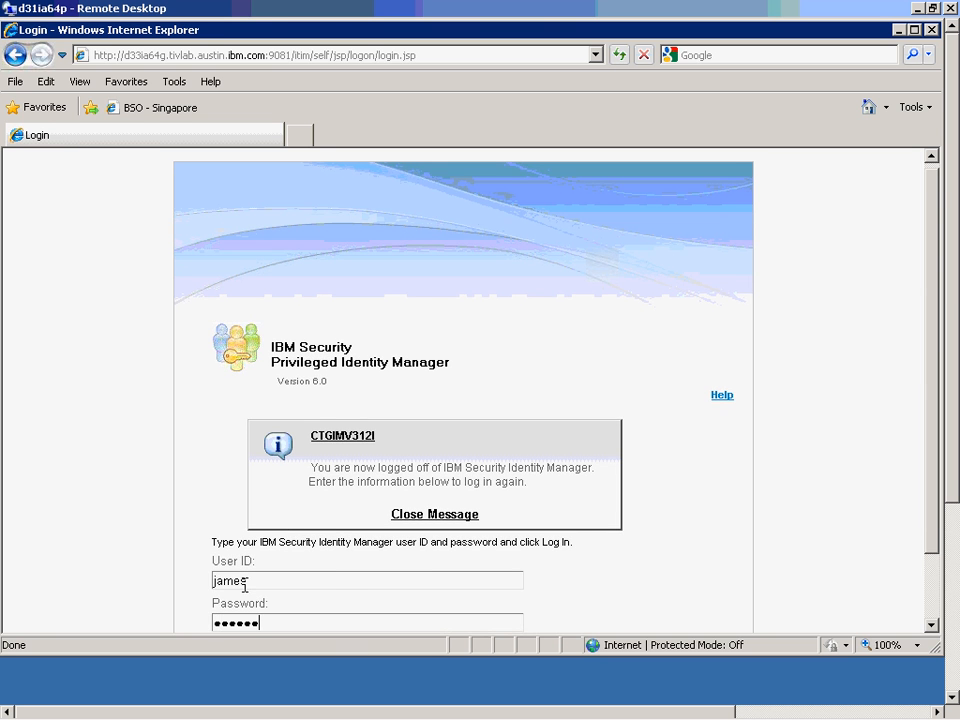
type("•••")
key("Return")
left_click_drag(928, 283, 928, 480)
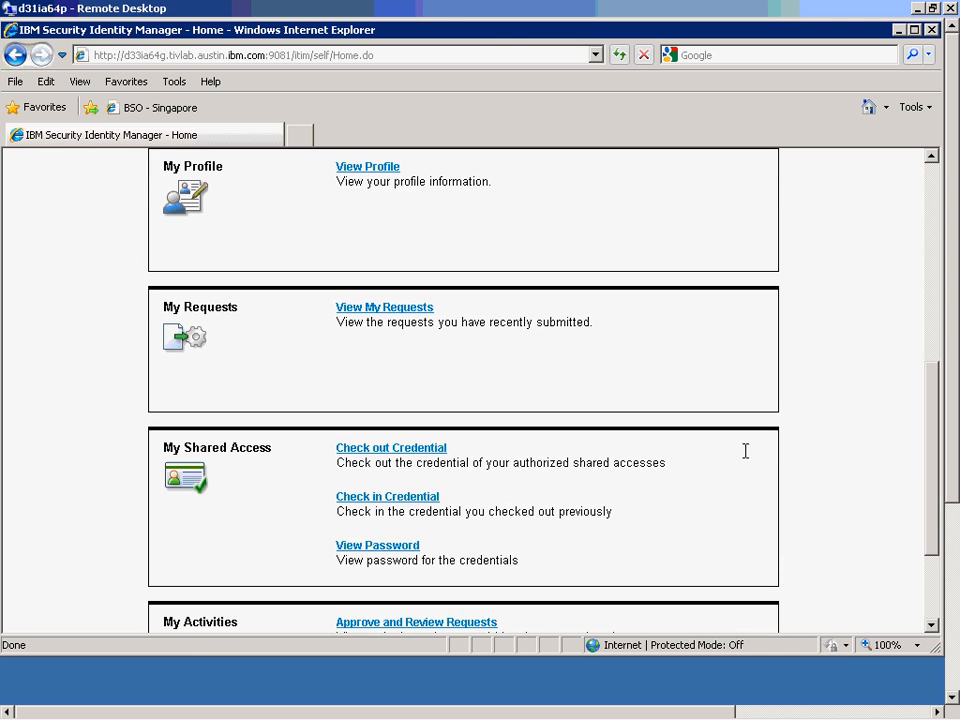
Check out shared_cred_2 from d33ia64g_credential_pool, justified 'I need to work on an application.'.
left_click(380, 449)
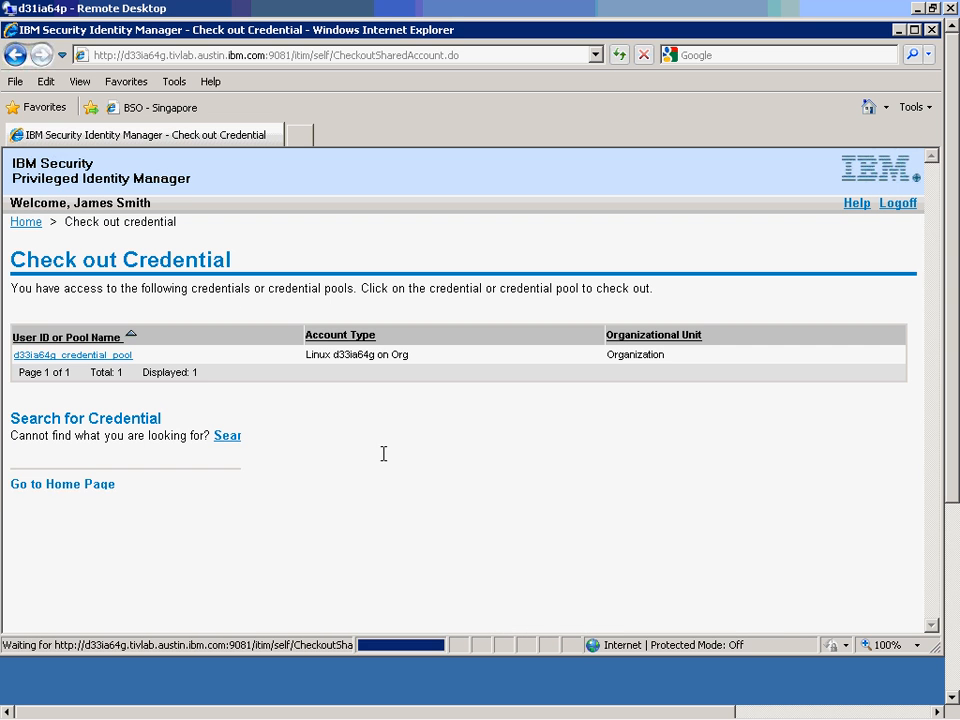
left_click(88, 356)
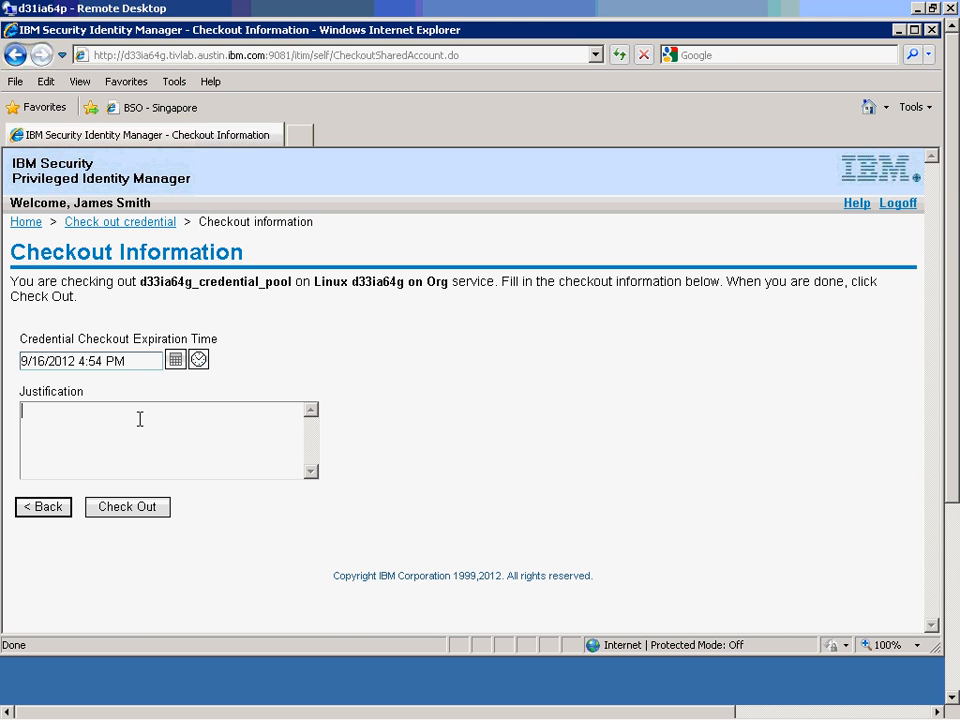
type("need to work on an opplication.")
left_click(135, 507)
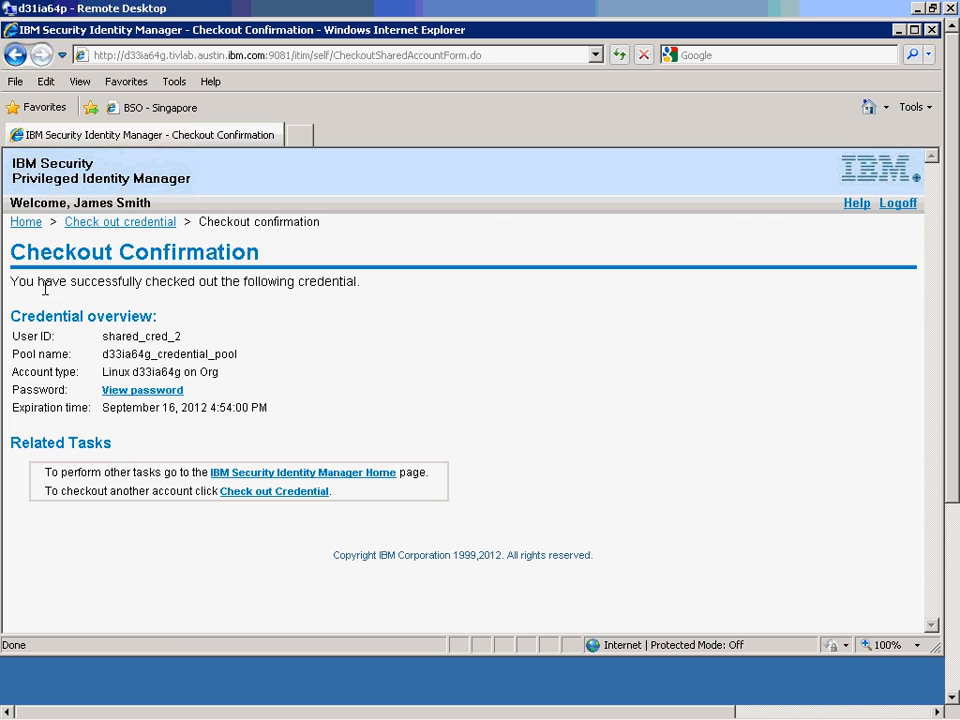
left_click_drag(104, 336, 186, 336)
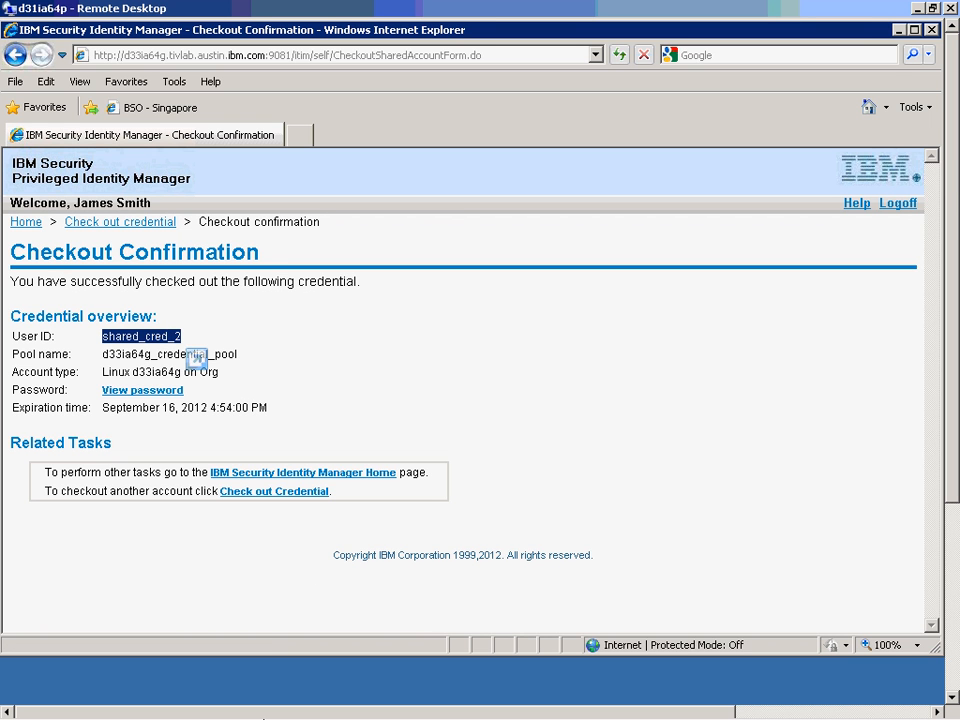
Refresh the admin credential vault to see shared_cred_2 checked out, then return to Remote Desktop.
left_click(262, 705)
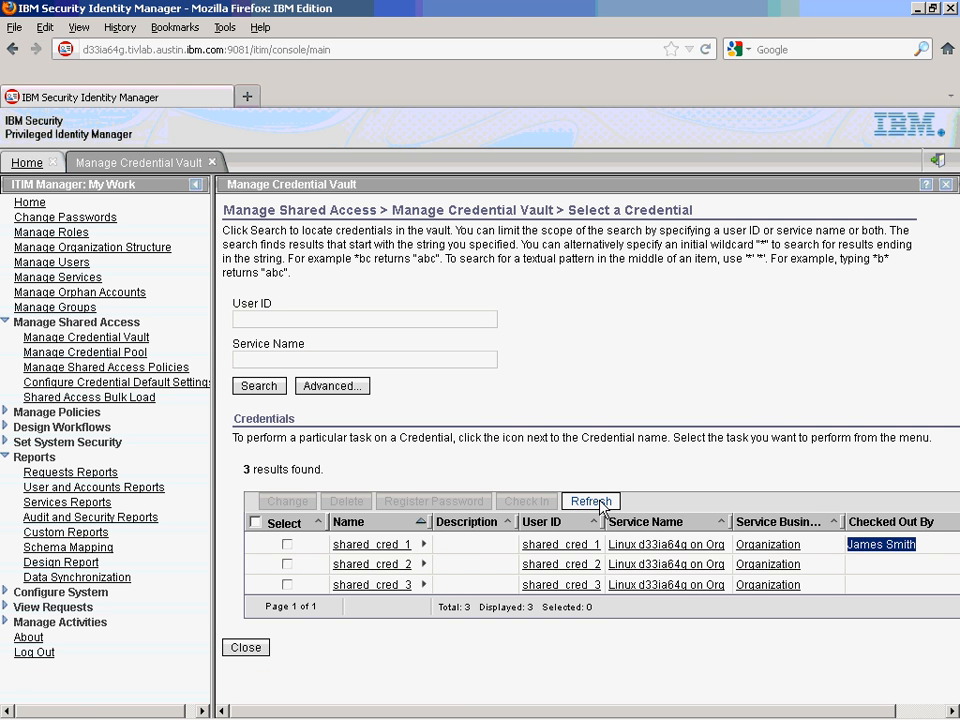
left_click(592, 501)
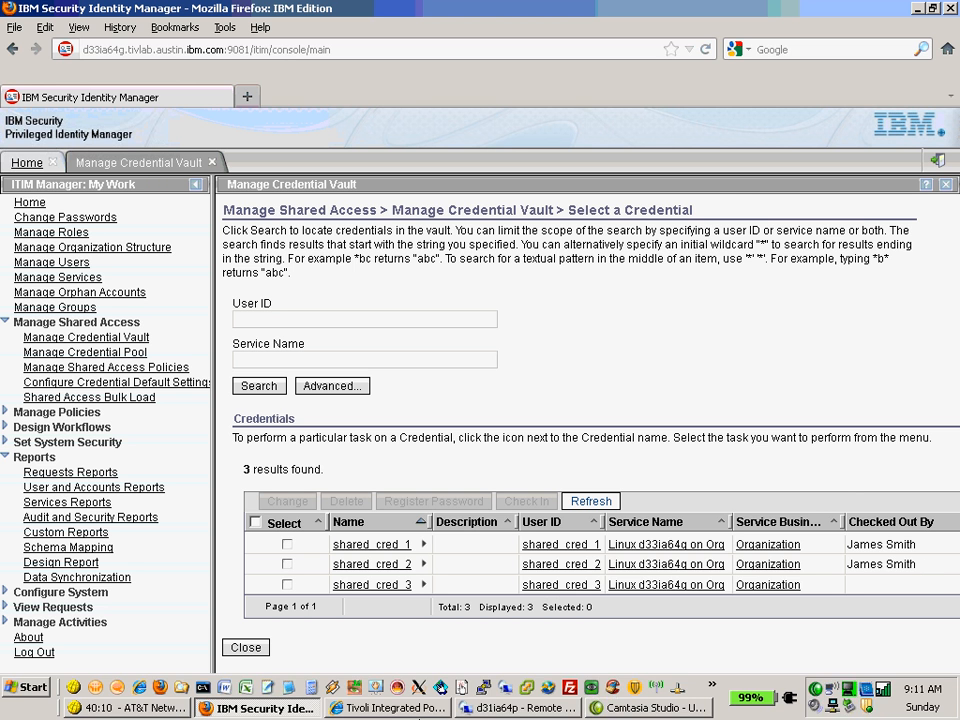
left_click(505, 706)
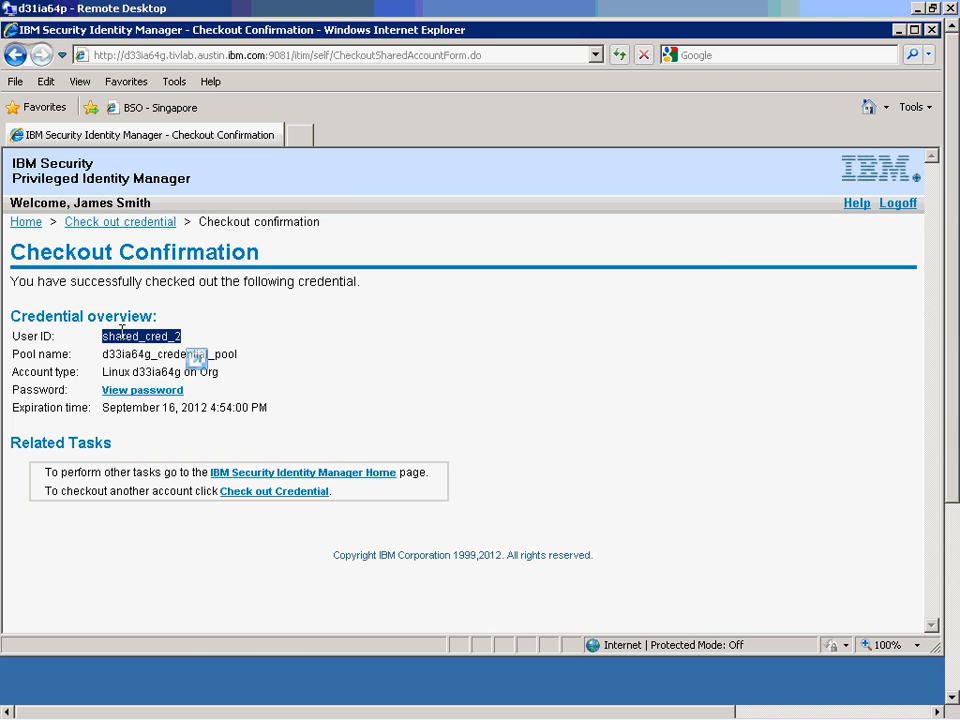
From the self-service home page, select shared_cred_2 for check-in and submit the check-in.
left_click(24, 222)
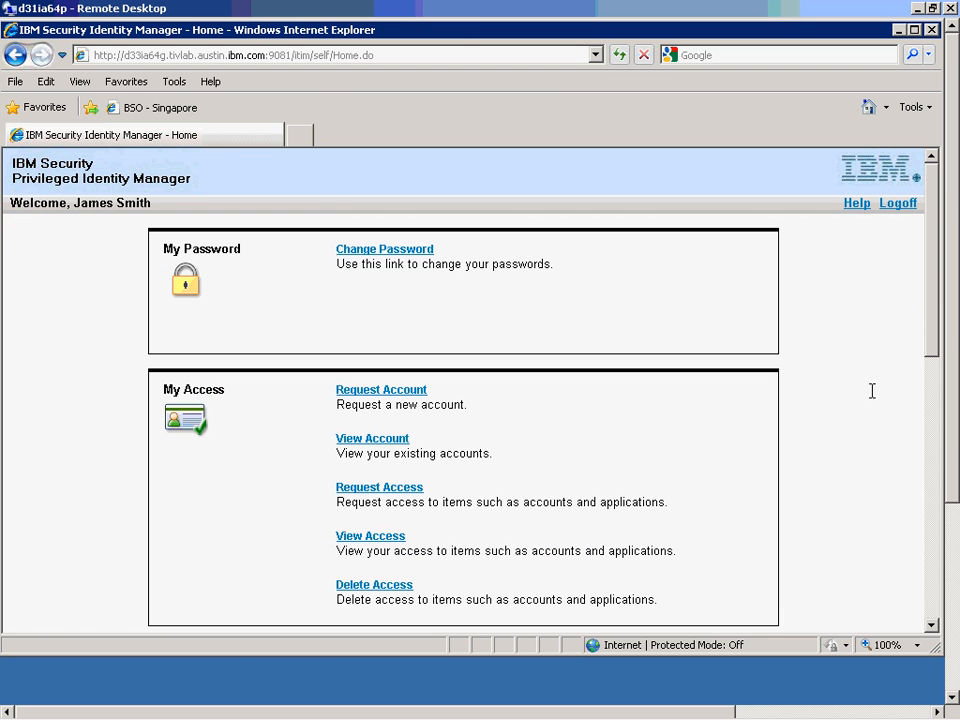
scroll(930, 456, "down", 5)
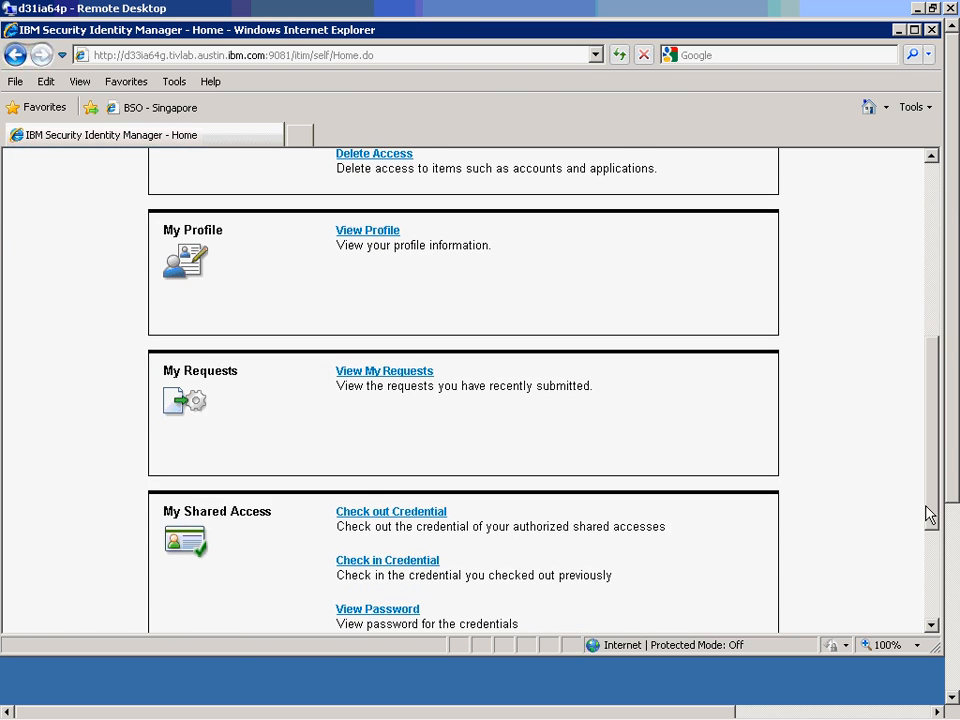
left_click(395, 444)
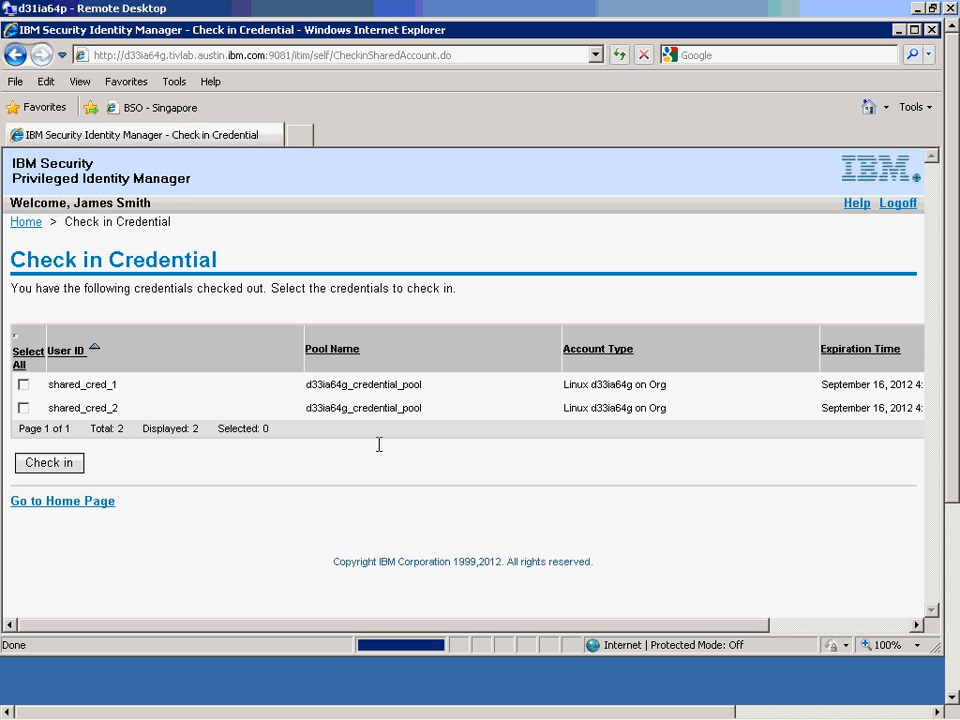
left_click(23, 408)
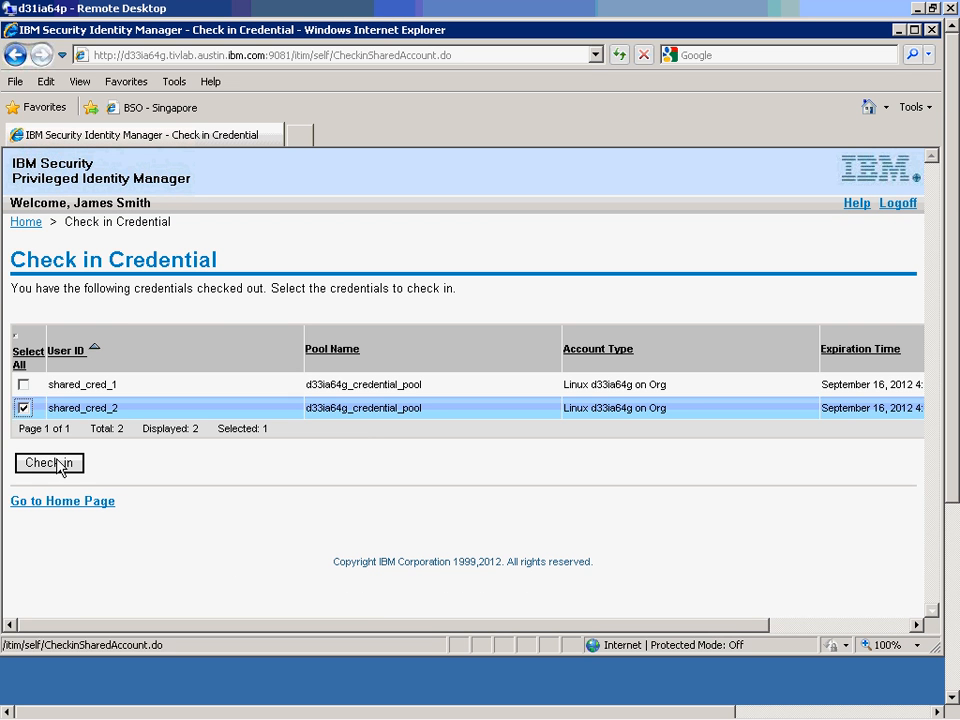
left_click(52, 463)
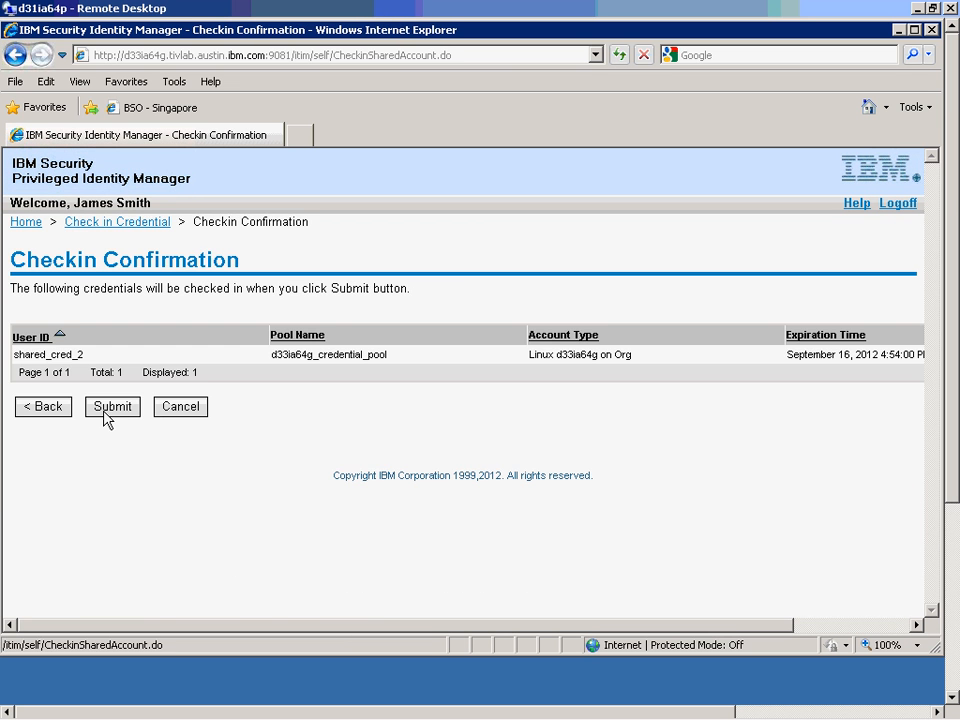
left_click(107, 410)
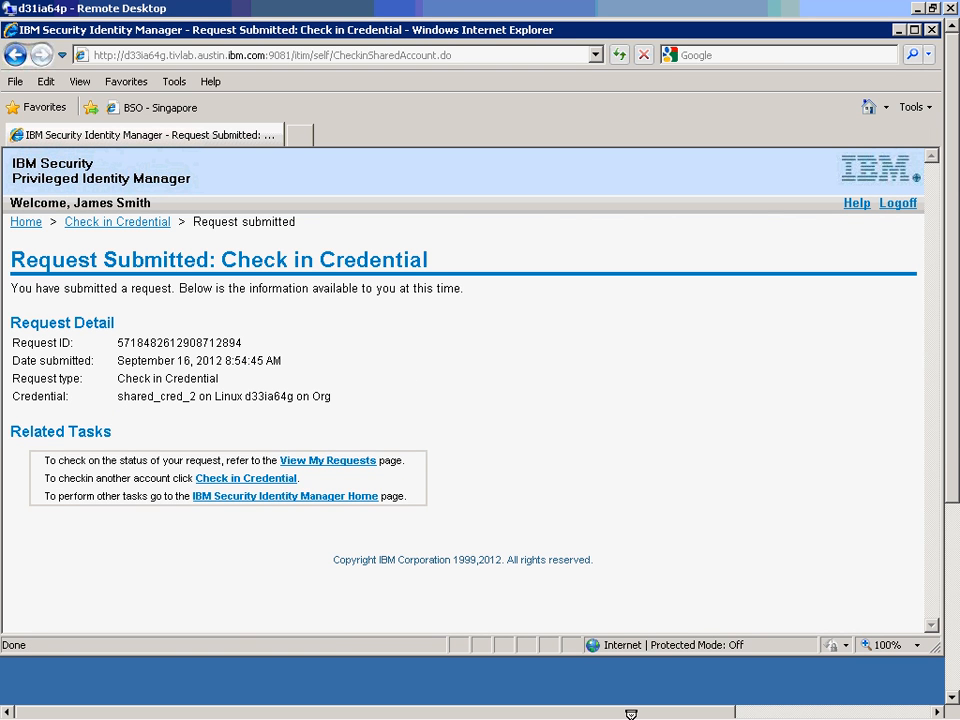
In PuTTY, end the shared_cred_1 shell with 'exit', then return to the administrator console.
mouse_move(628, 715)
left_click_drag(955, 468, 957, 657)
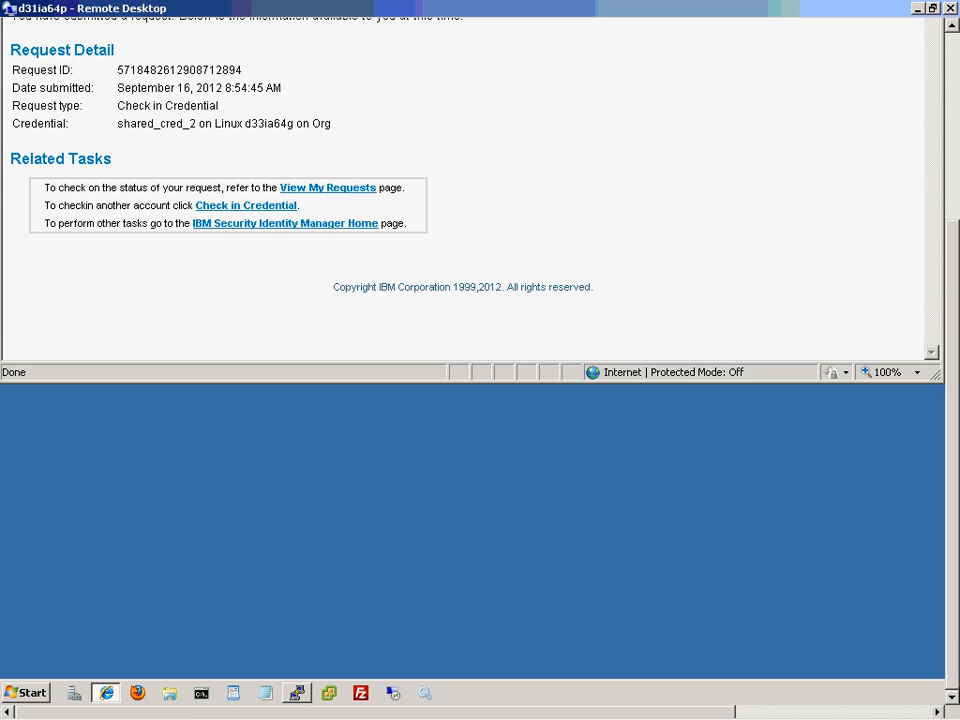
left_click(297, 693)
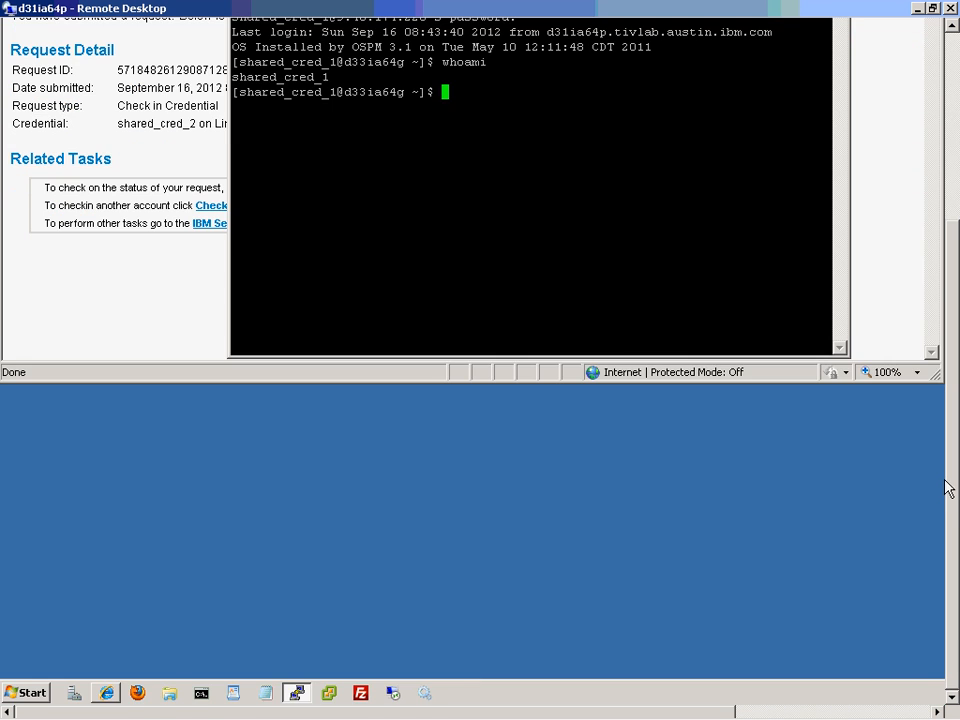
left_click_drag(947, 491, 955, 289)
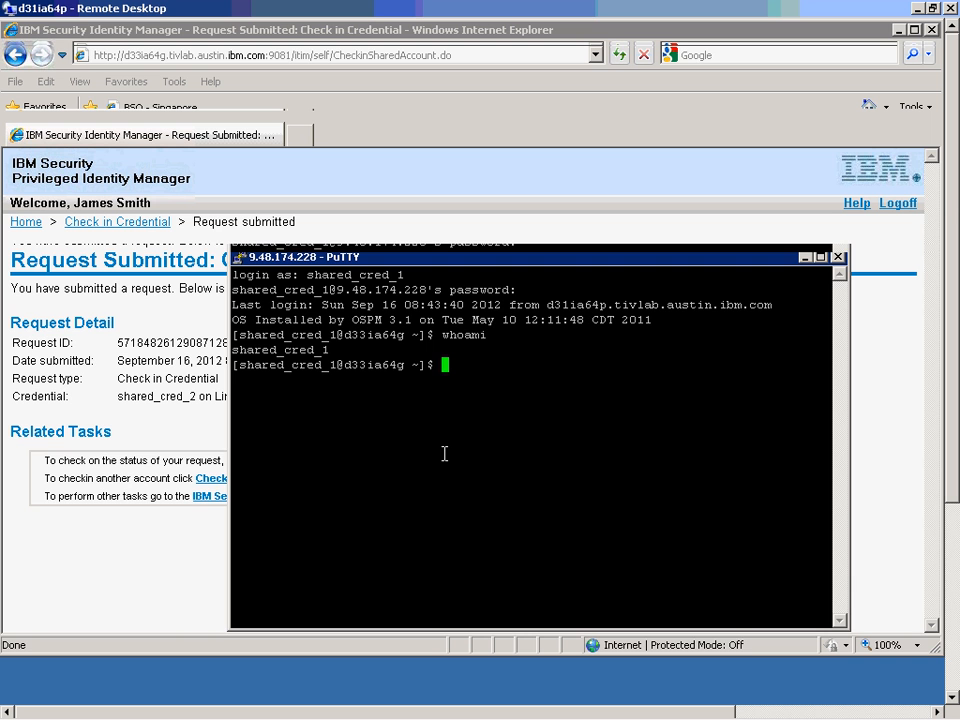
type("exit")
key("Return")
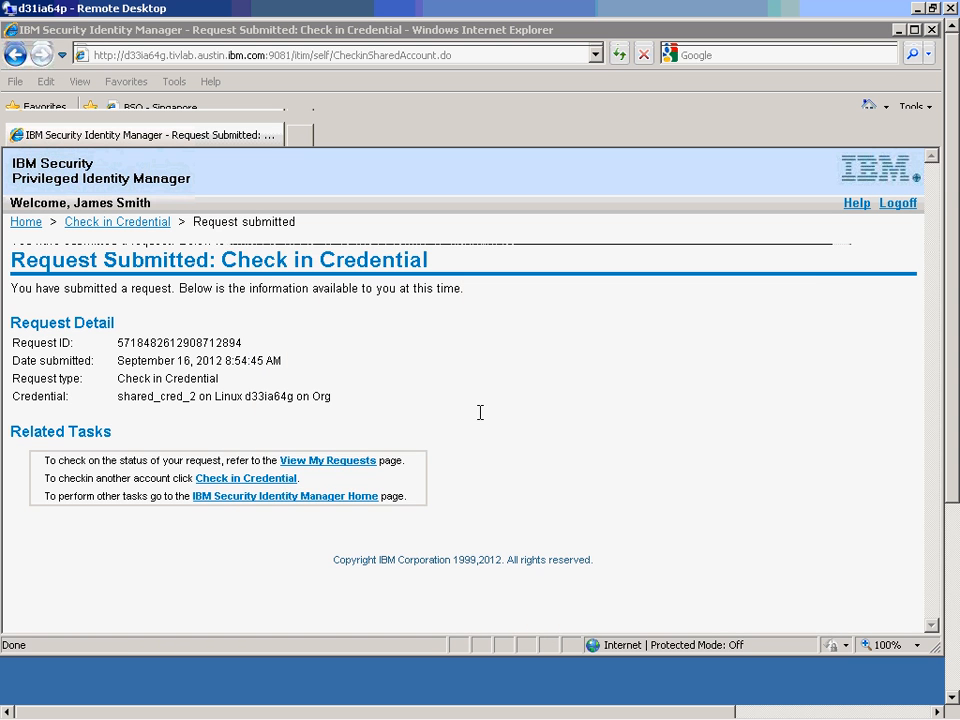
left_click(274, 706)
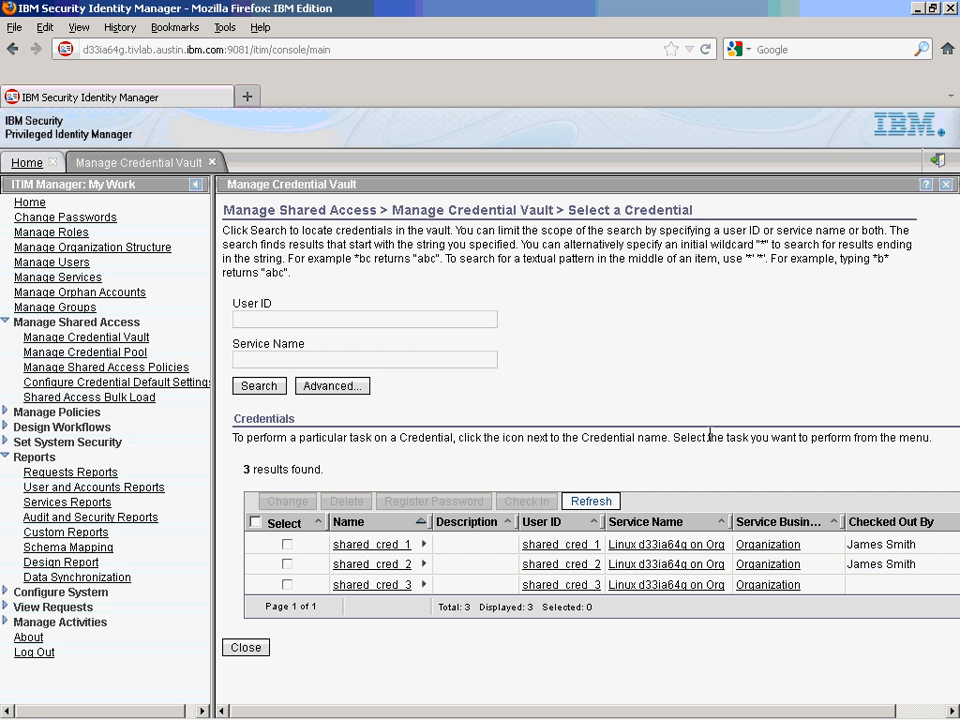
Refresh the credential vault to confirm shared_cred_1 and shared_cred_2 are checked in, then switch to Tivoli Integrated Portal.
left_click(591, 503)
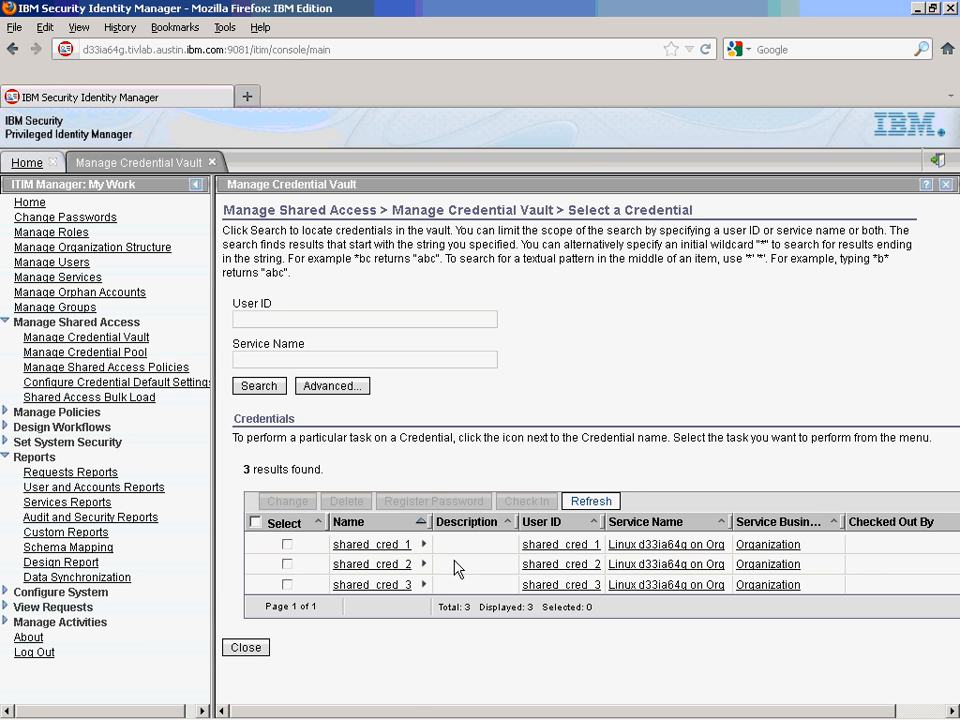
mouse_move(425, 714)
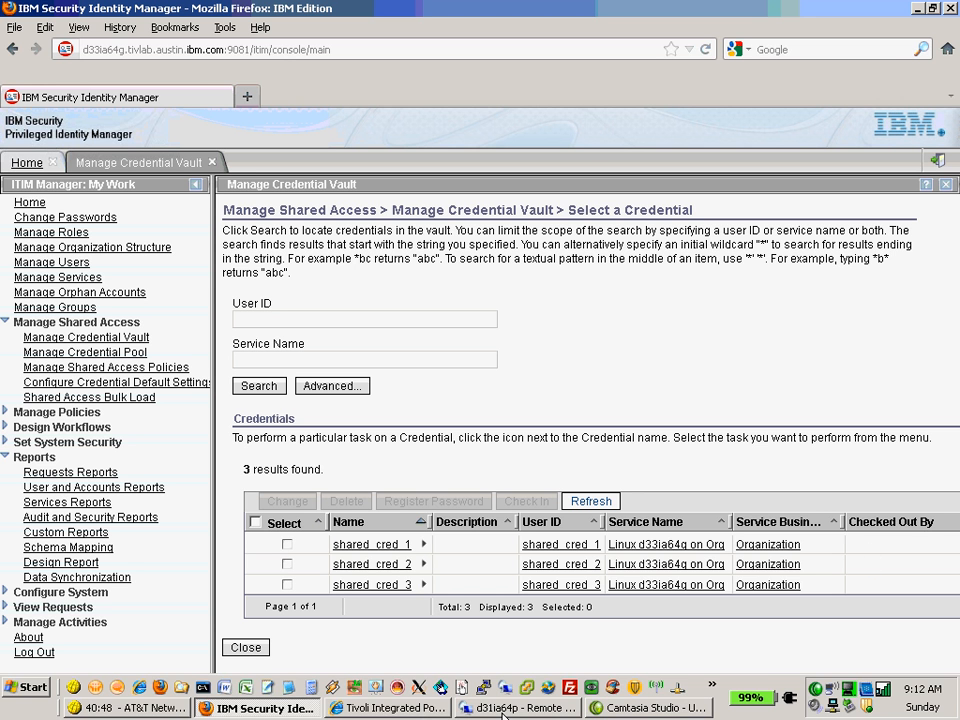
left_click(395, 707)
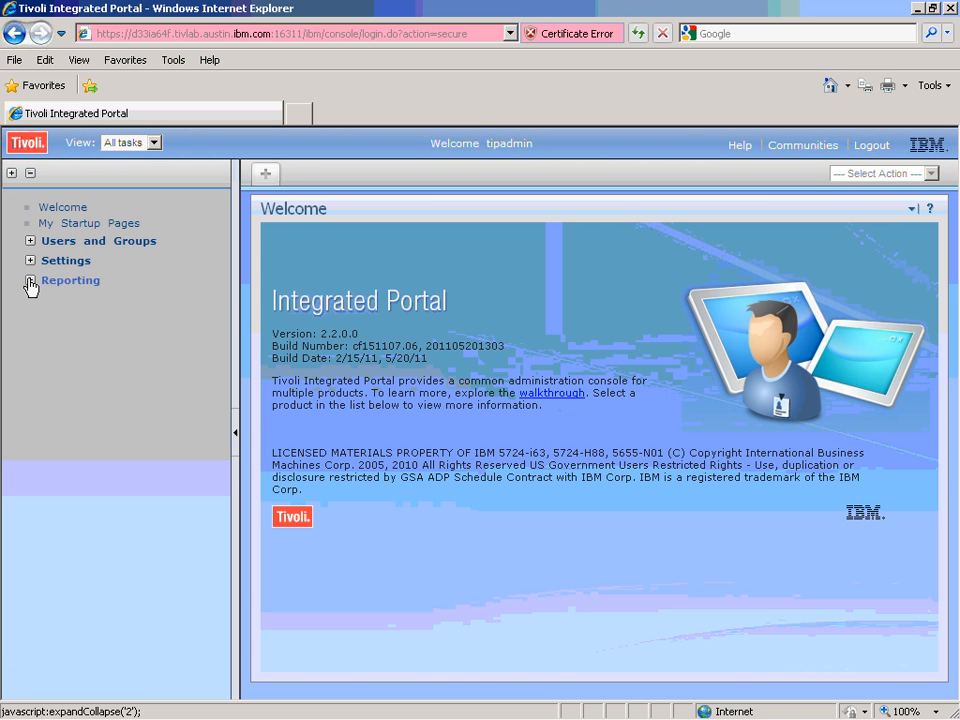
Open the Shared Access History Report under Common Reporting > Tivoli Products > IBM Security Identity Manager 6.0.
left_click(29, 282)
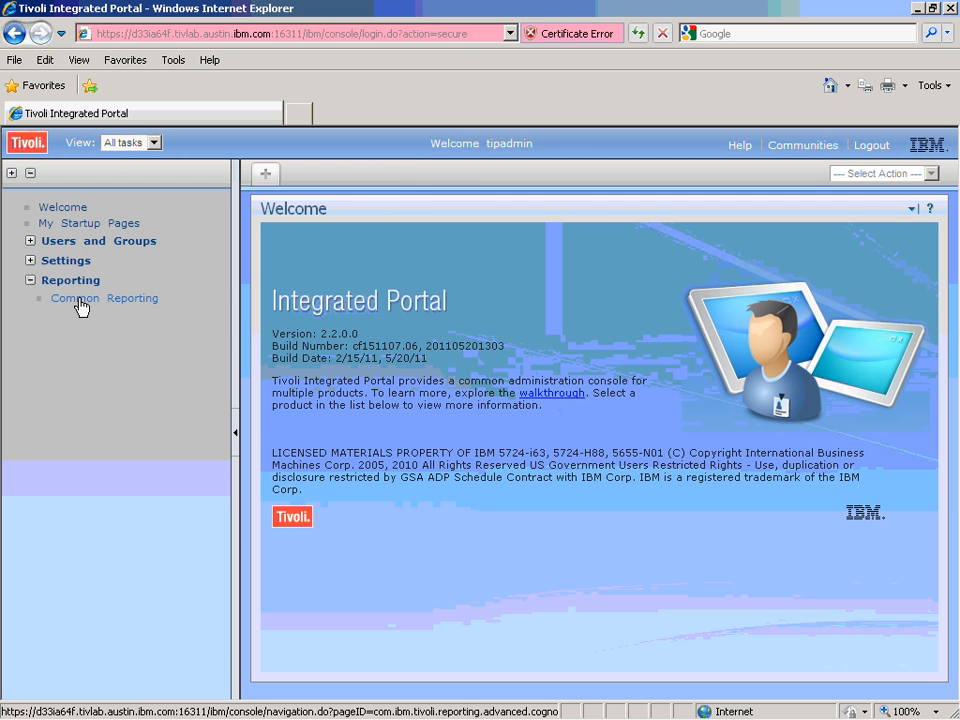
left_click(81, 306)
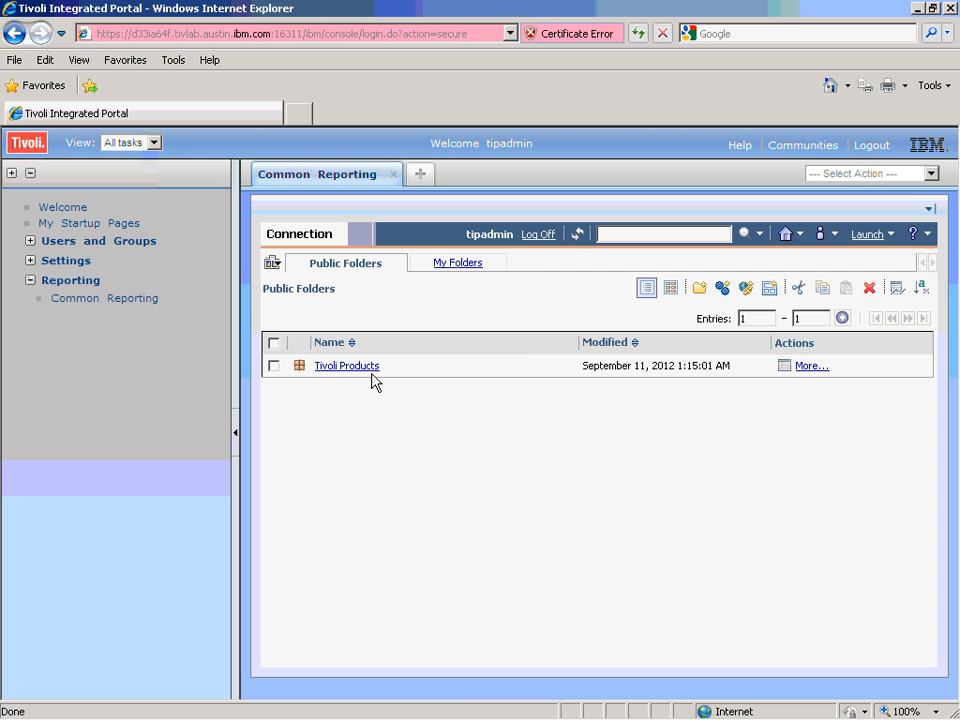
left_click(358, 368)
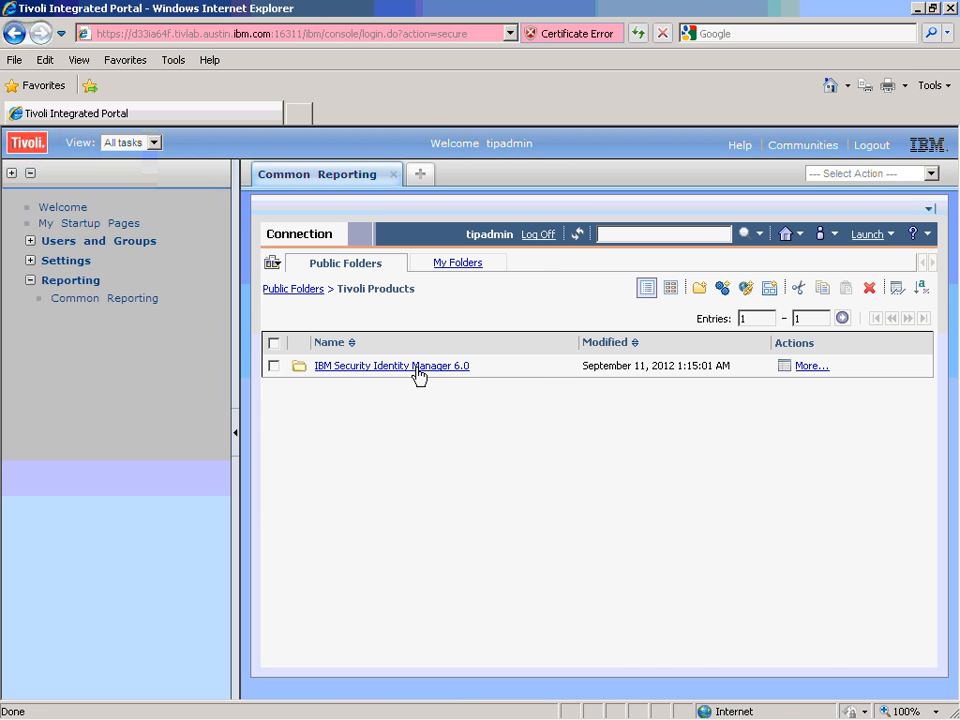
left_click(418, 376)
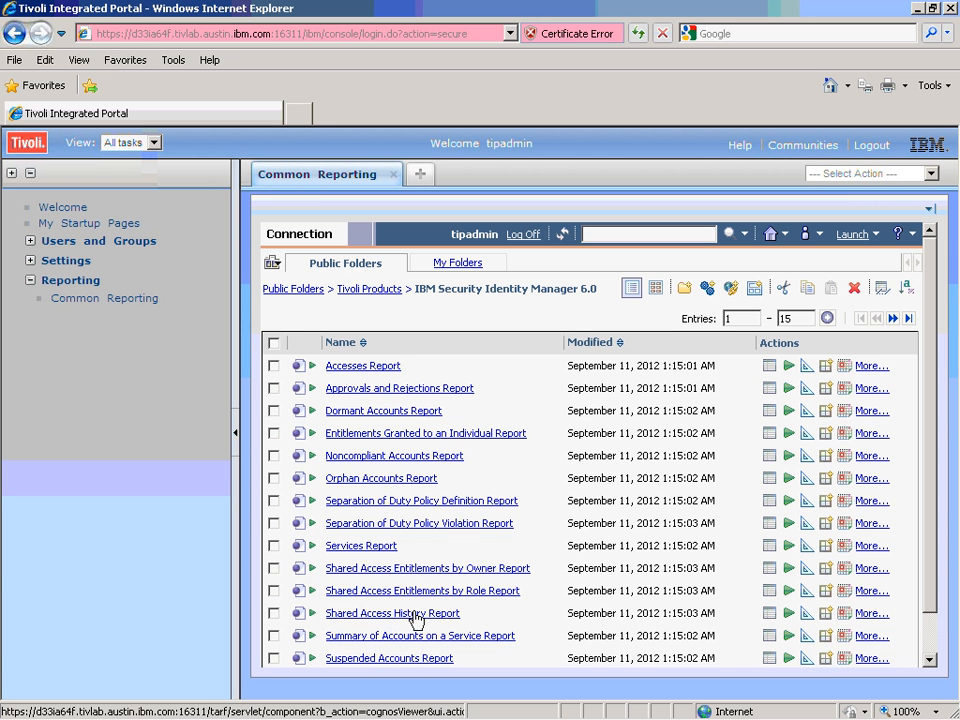
left_click(402, 620)
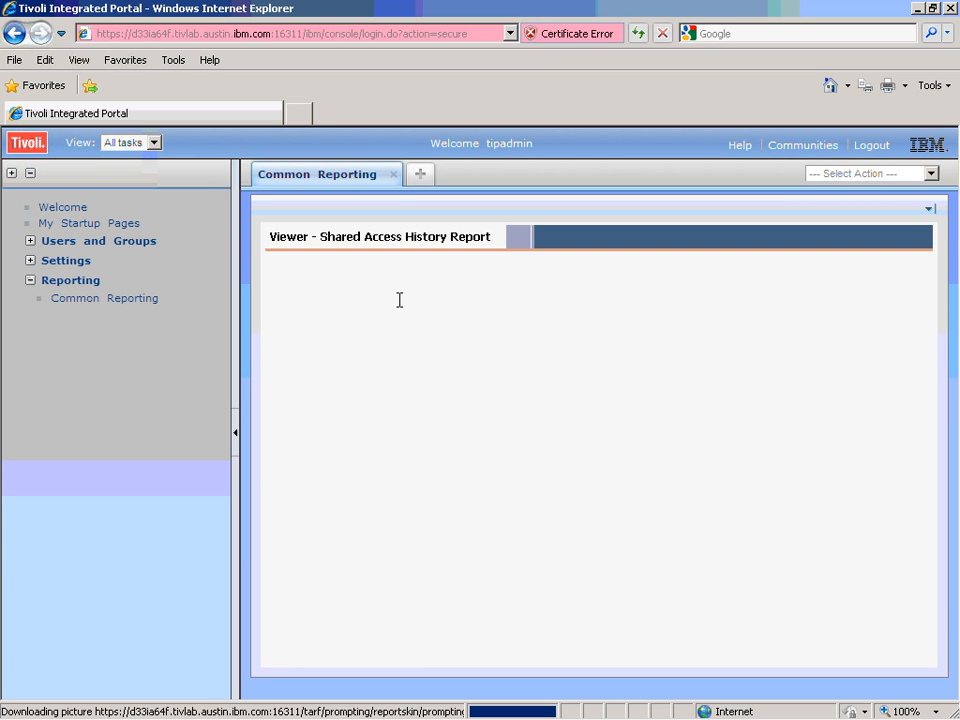
Set the report date range to Today and run it.
left_click(502, 299)
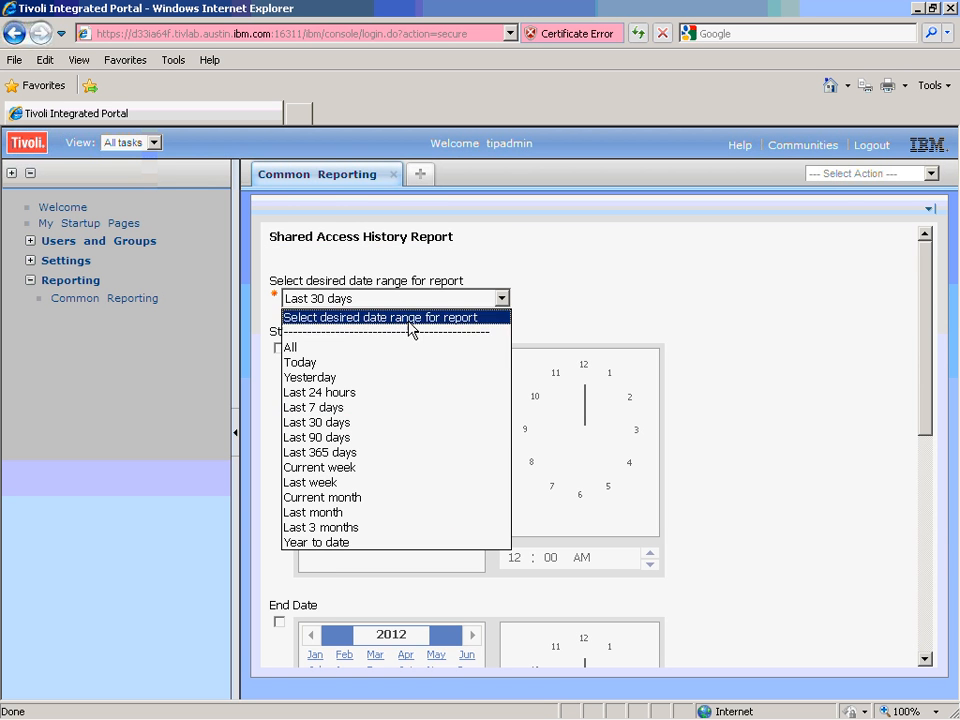
left_click(343, 362)
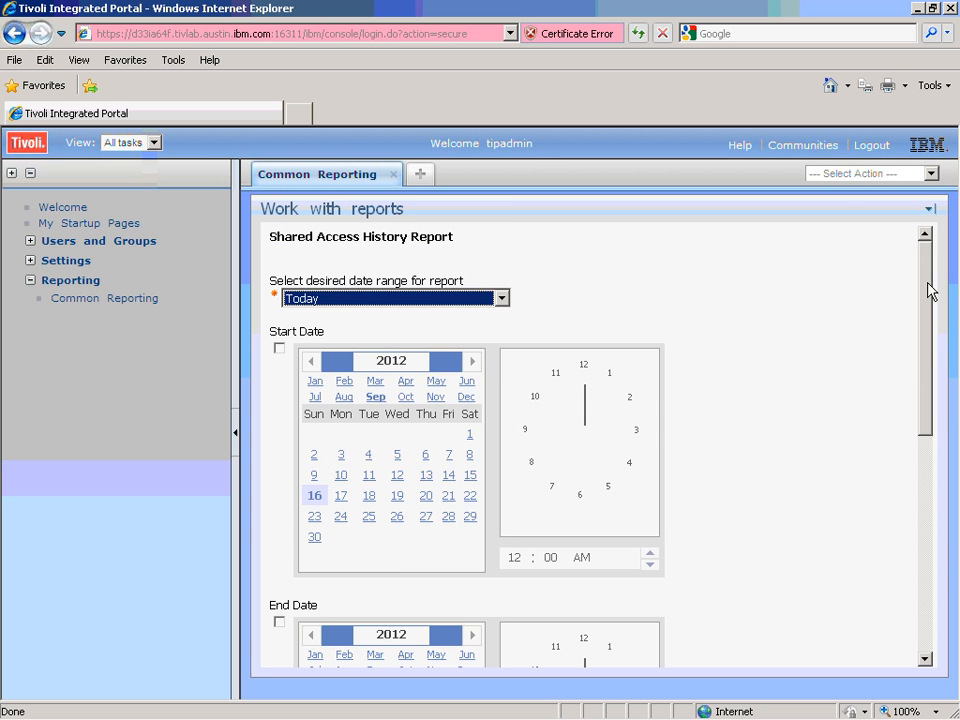
left_click_drag(930, 289, 944, 535)
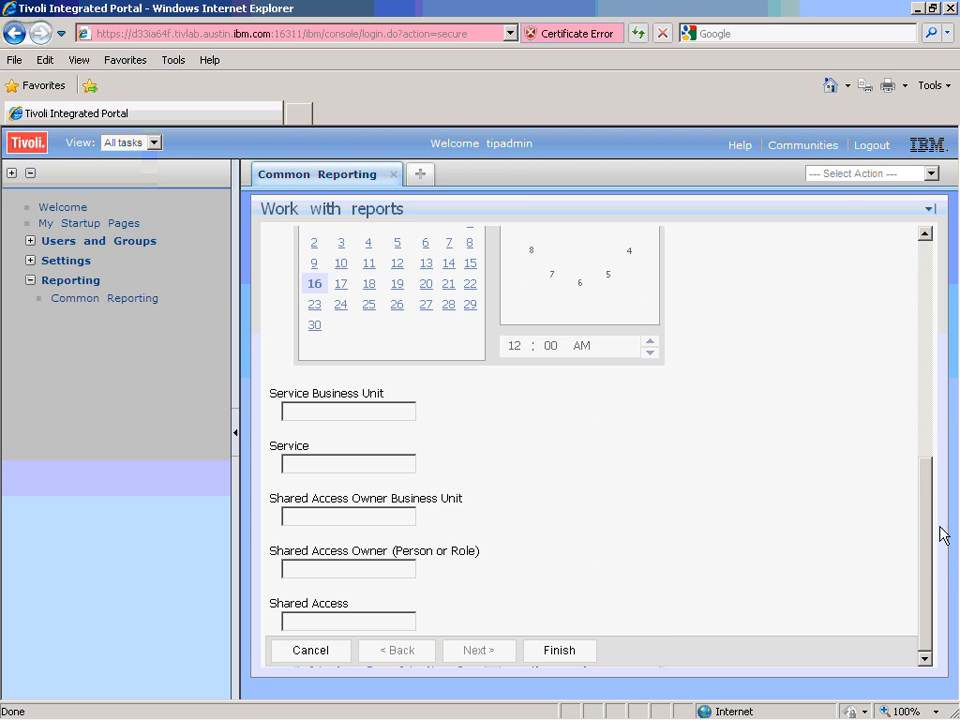
left_click(576, 654)
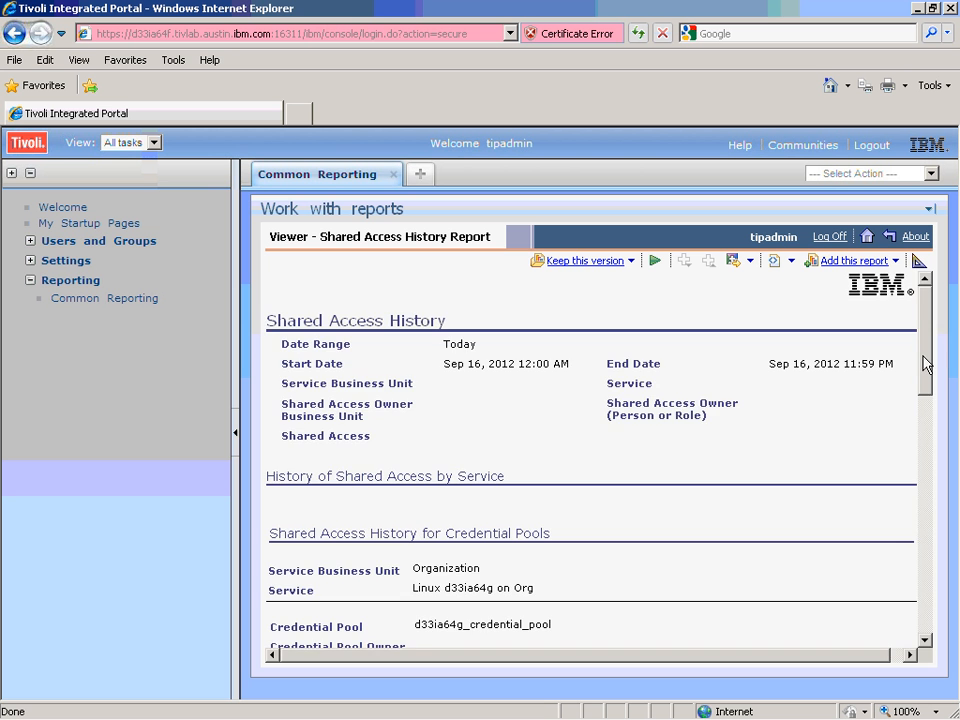
Highlight the shared_cred_2 justification 'I need to work on an application.' in the report, then log out.
left_click_drag(923, 356, 924, 601)
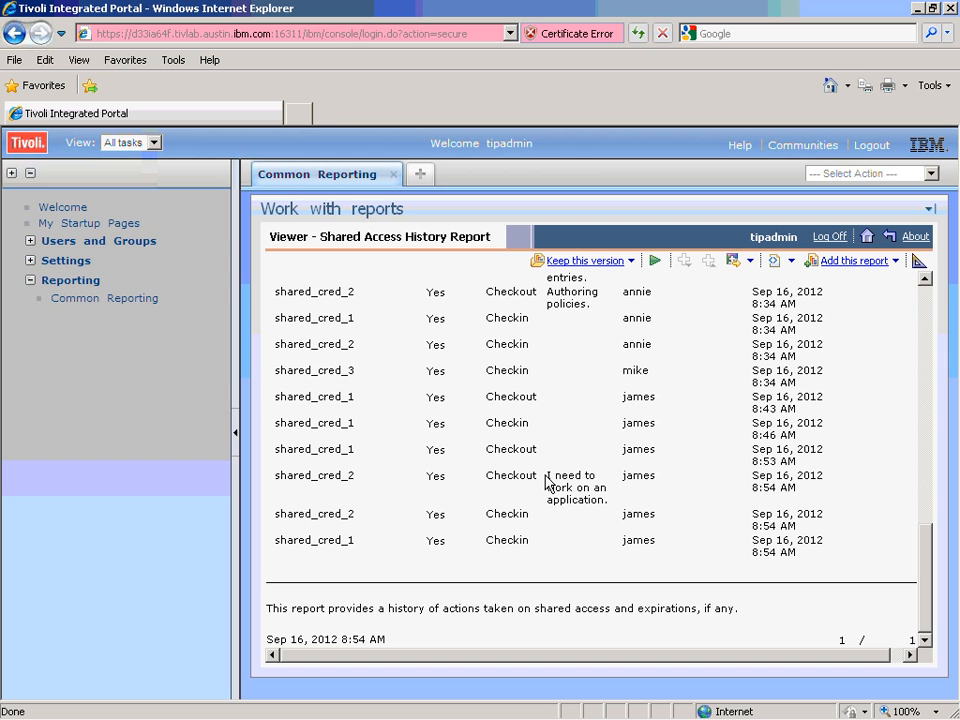
left_click_drag(548, 475, 607, 505)
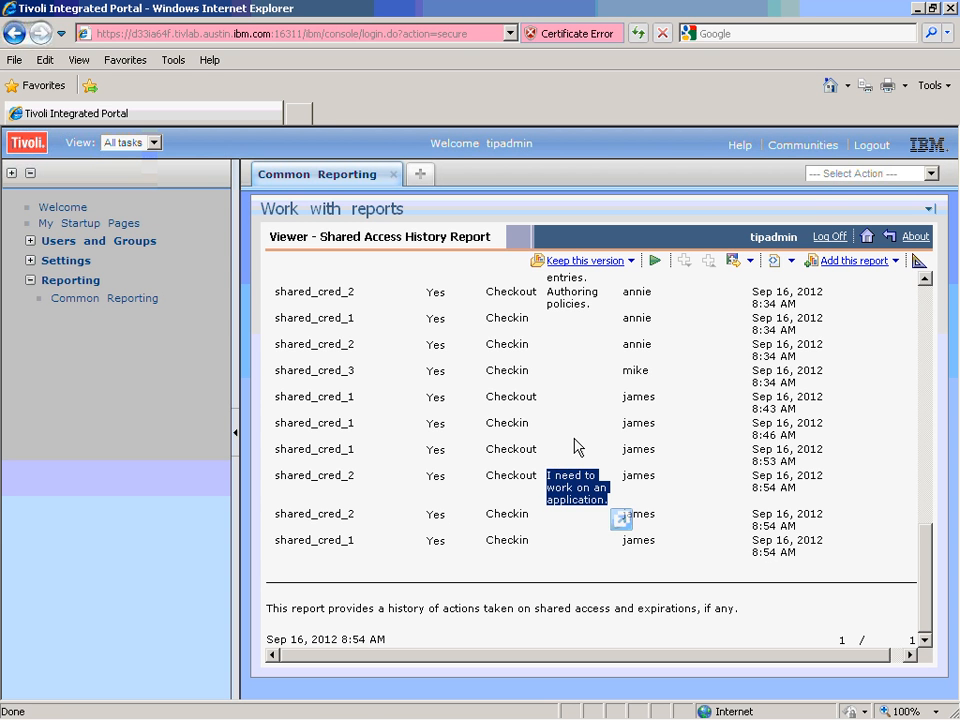
left_click(860, 150)
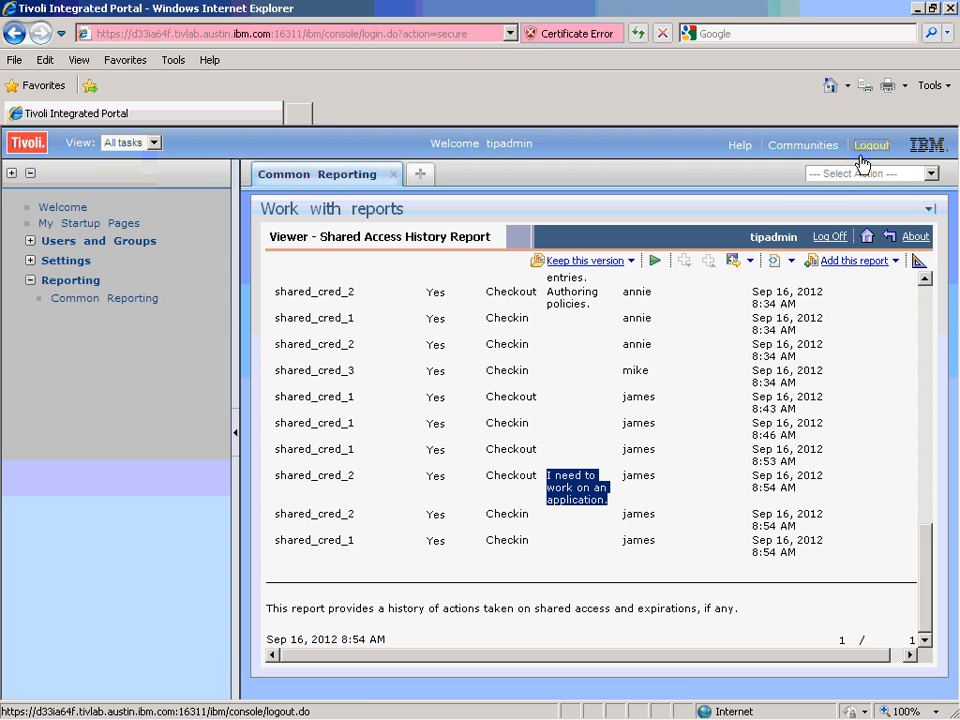